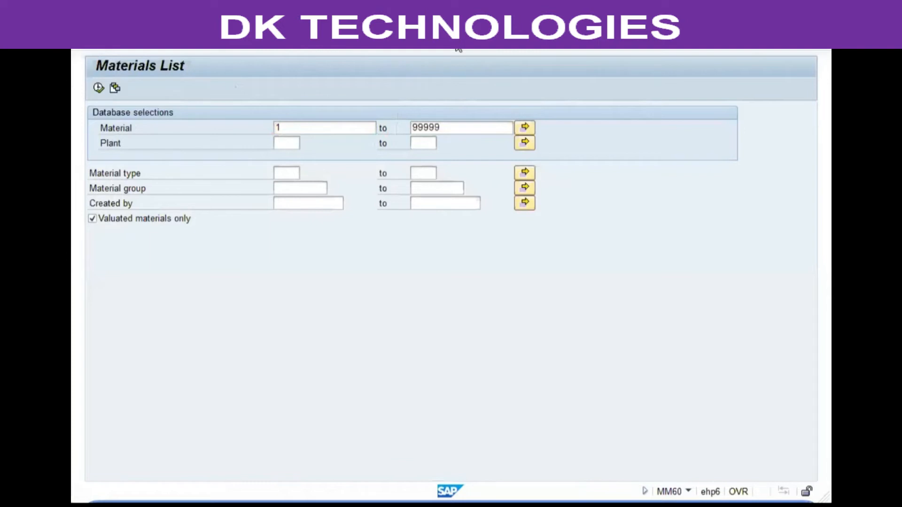
# Run the materials list for materials 1 to 99999 and review how the material numbers are displayed.
pyautogui.press('F8')
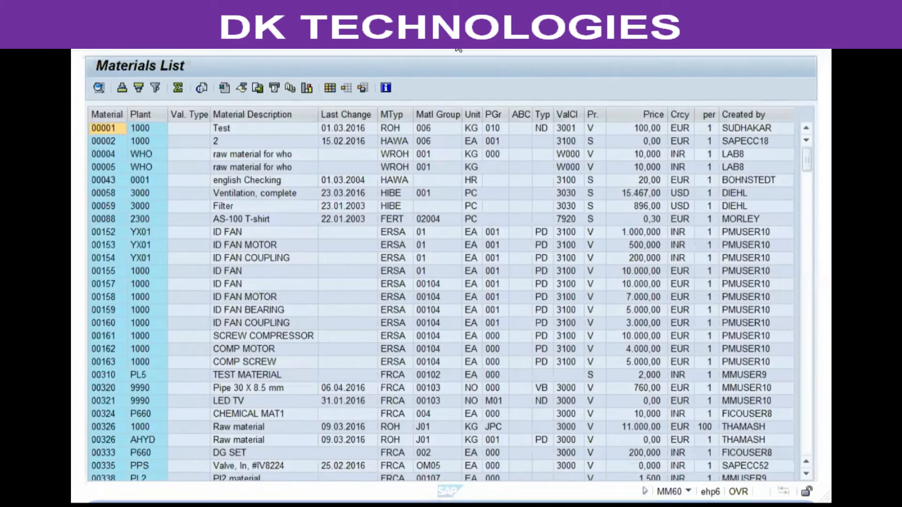
pyautogui.scroll(-9, 108, 175)
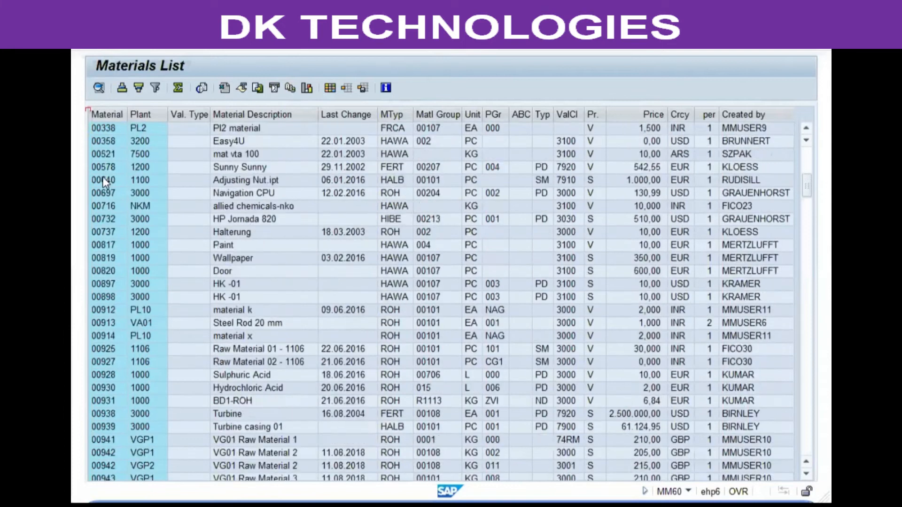
pyautogui.scroll(-14, 102, 178)
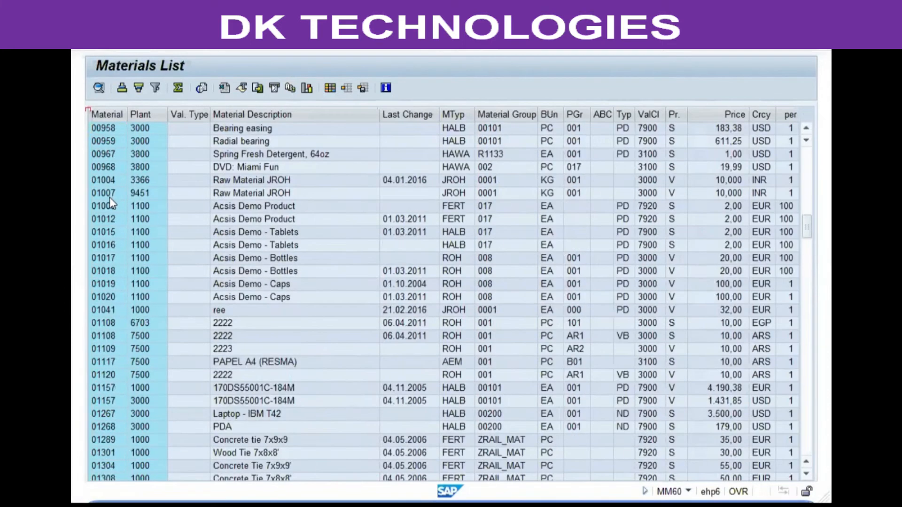
pyautogui.scroll(-15, 109, 196)
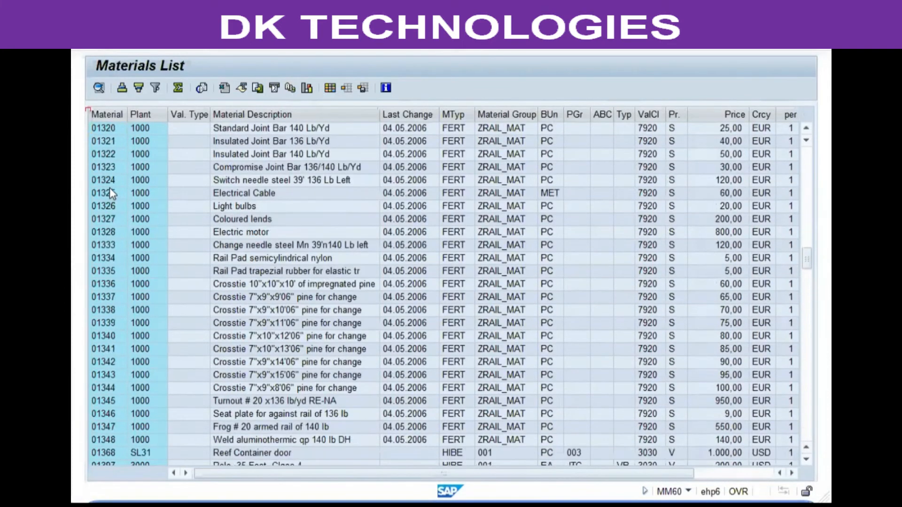
pyautogui.scroll(14, 110, 189)
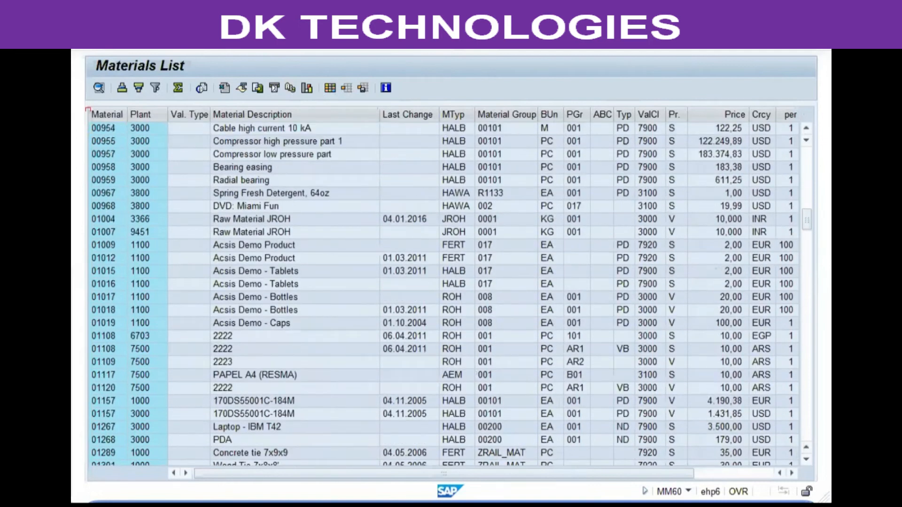
pyautogui.scroll(15, 444, 289)
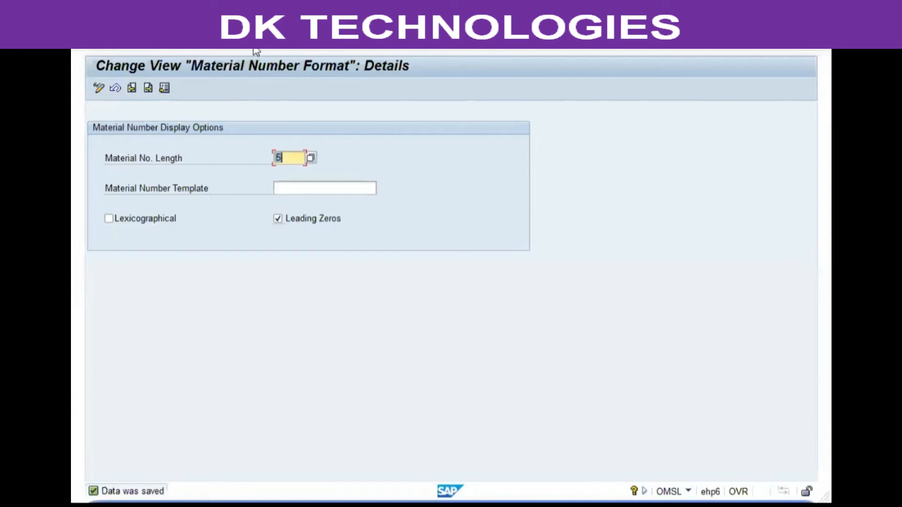
# Leave the Material Number Format view and collapse the Logistics - General branch of the IMG structure.
pyautogui.click(254, 46)
pyautogui.click(257, 50)
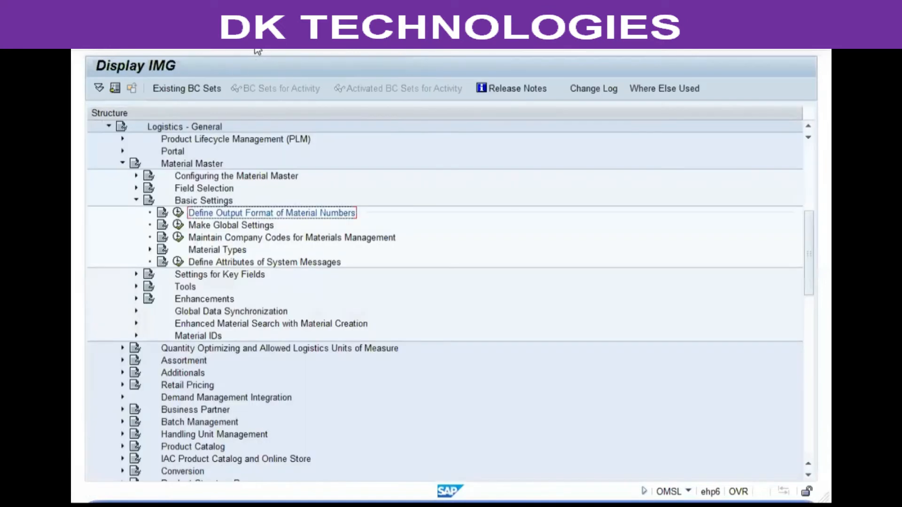
pyautogui.click(136, 200)
pyautogui.click(122, 163)
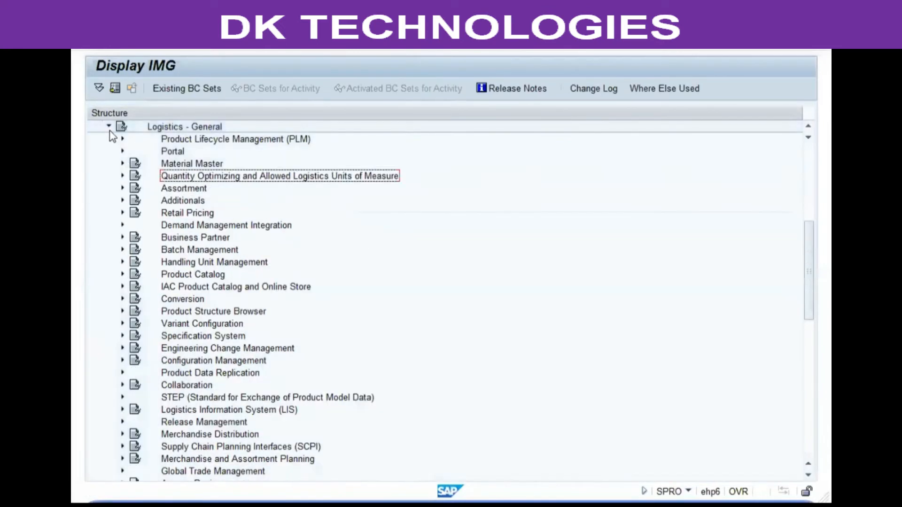
pyautogui.click(108, 126)
# Expand Materials Management and its Purchasing node in the IMG structure.
pyautogui.click(161, 186)
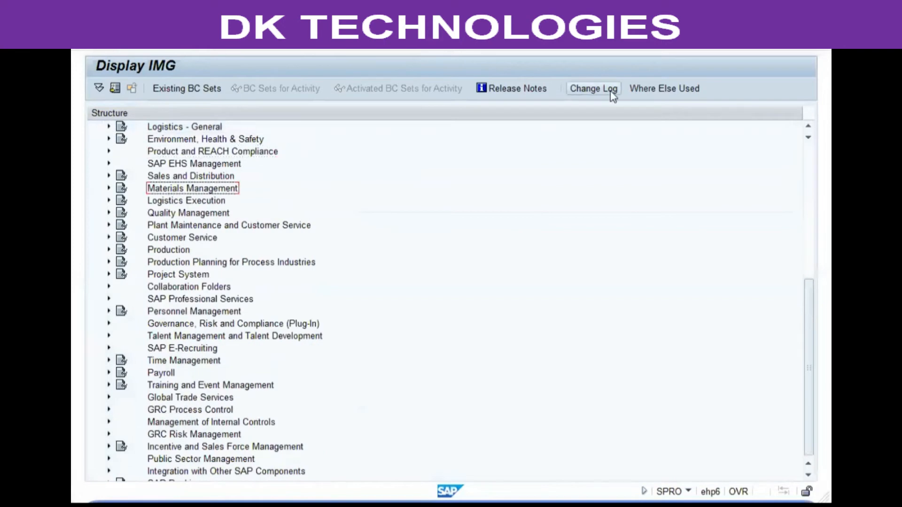
pyautogui.press('Right')
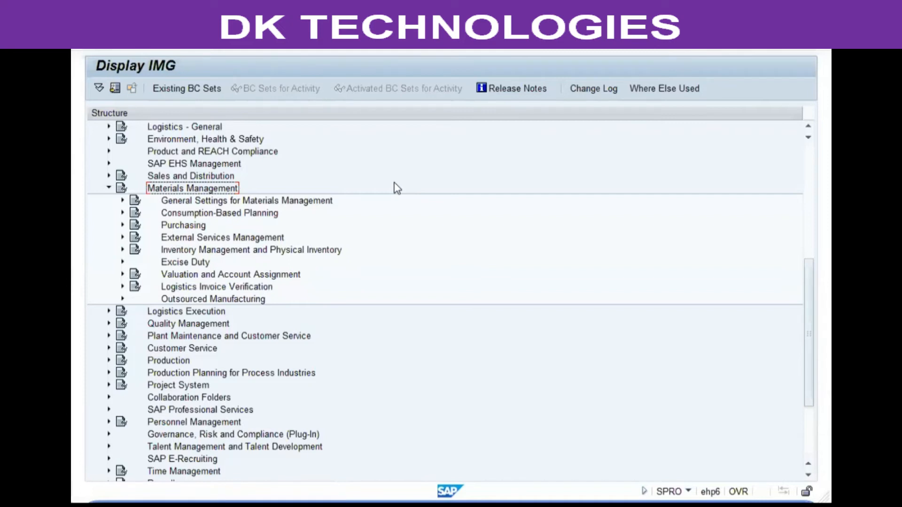
pyautogui.press('Down')
pyautogui.press('Down')
pyautogui.press('Right')
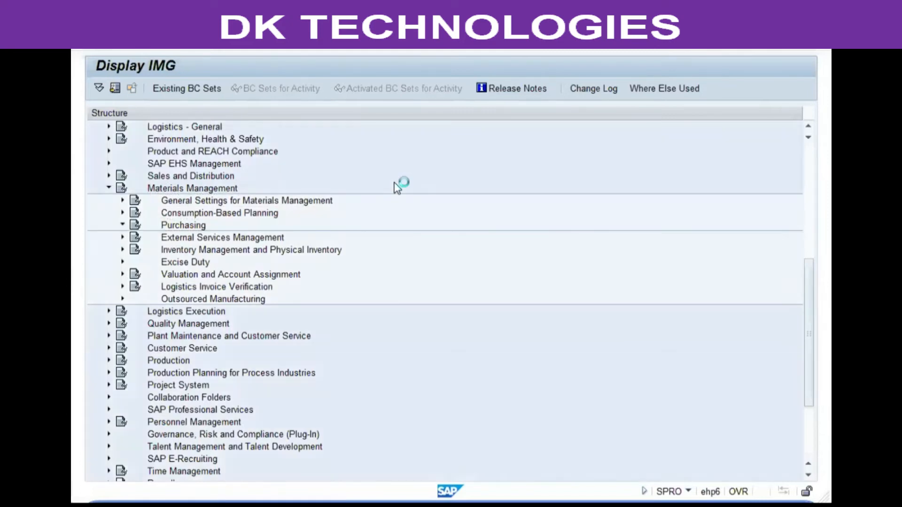
# Open the Create Purchasing Groups activity under Purchasing.
pyautogui.press('Down')
pyautogui.press('Down')
pyautogui.press('Down')
pyautogui.press('Up')
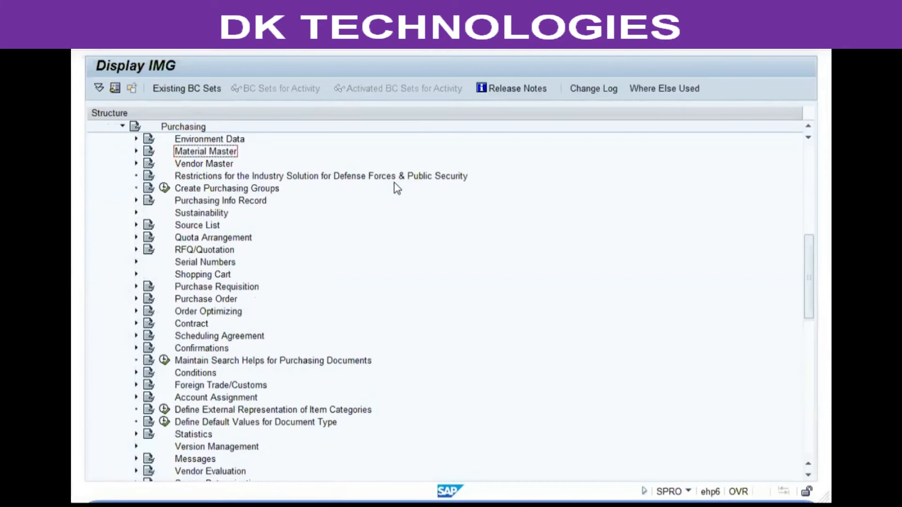
pyautogui.press('Right')
pyautogui.press('Down')
pyautogui.press('Left')
pyautogui.press('Left')
pyautogui.press('Down')
pyautogui.press('Down')
pyautogui.press('Down')
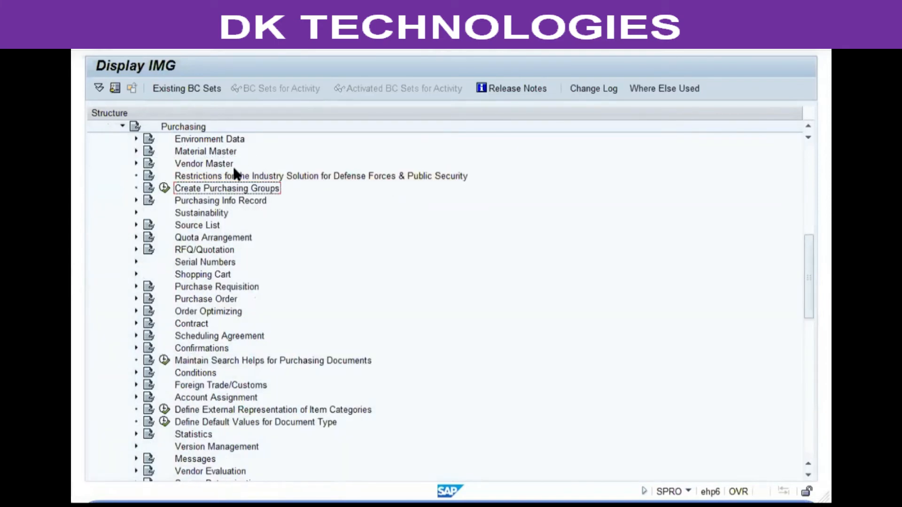
pyautogui.click(165, 189)
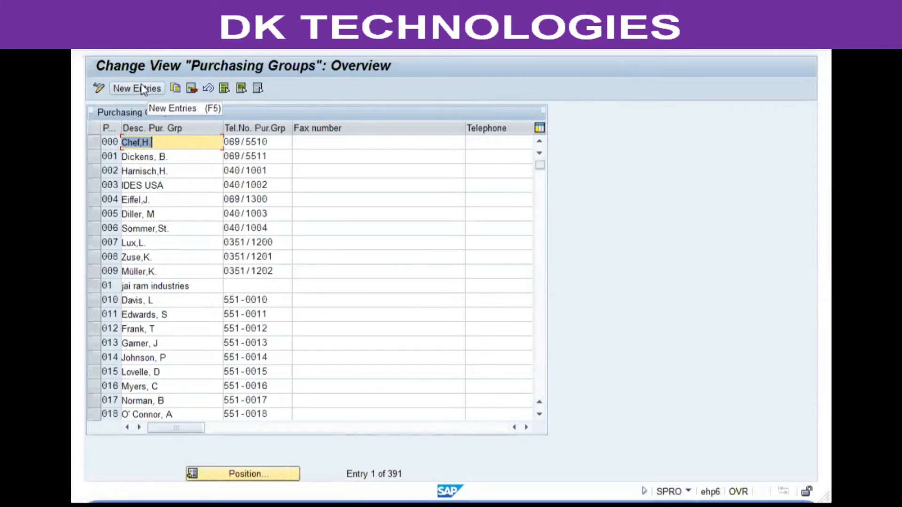
# Start new purchasing group entries and add group vg1 with the description "VG01 Purch Grp 1".
pyautogui.click(138, 85)
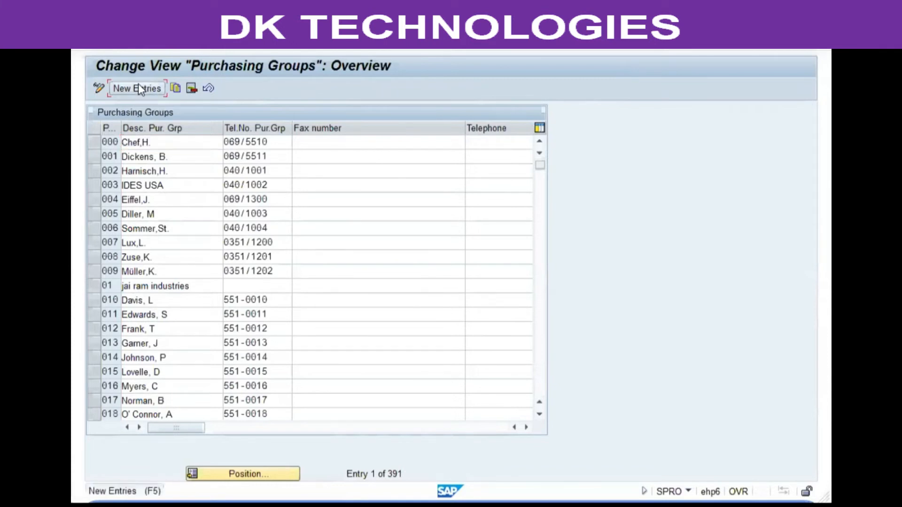
pyautogui.write('vg1')
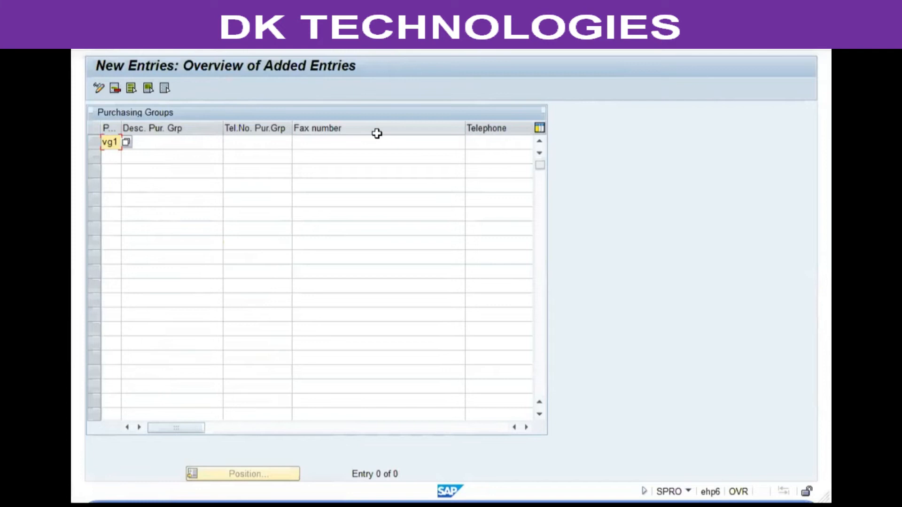
pyautogui.press('Tab')
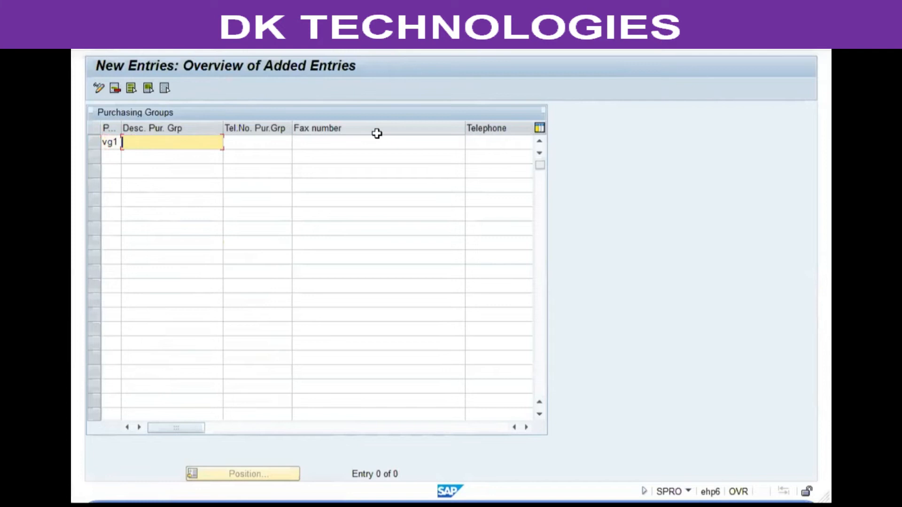
pyautogui.write('VG01')
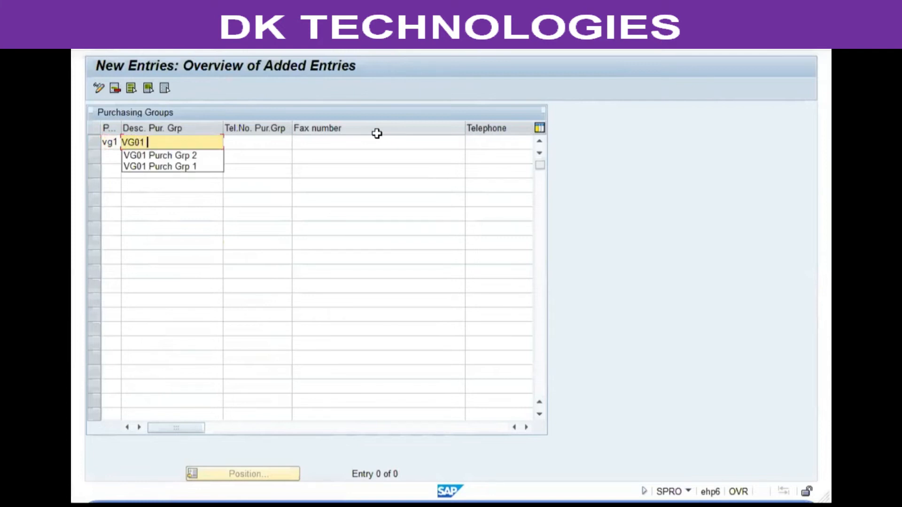
pyautogui.press('Down')
pyautogui.press('Down')
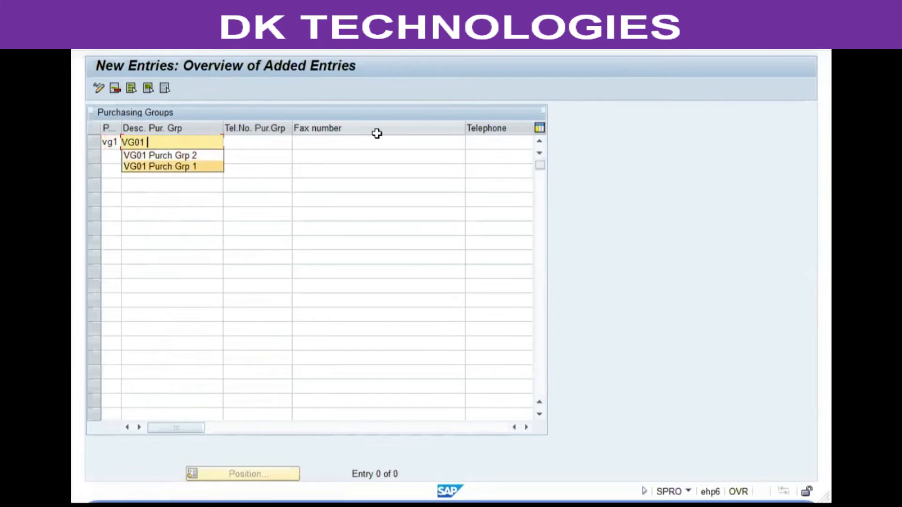
pyautogui.press('Return')
# Add purchasing group vg2 in the second row with the description "VG01 Purch Grp 2".
pyautogui.press('Down')
pyautogui.hotkey('shift', 'Tab')
pyautogui.write('vg2')
pyautogui.press('Tab')
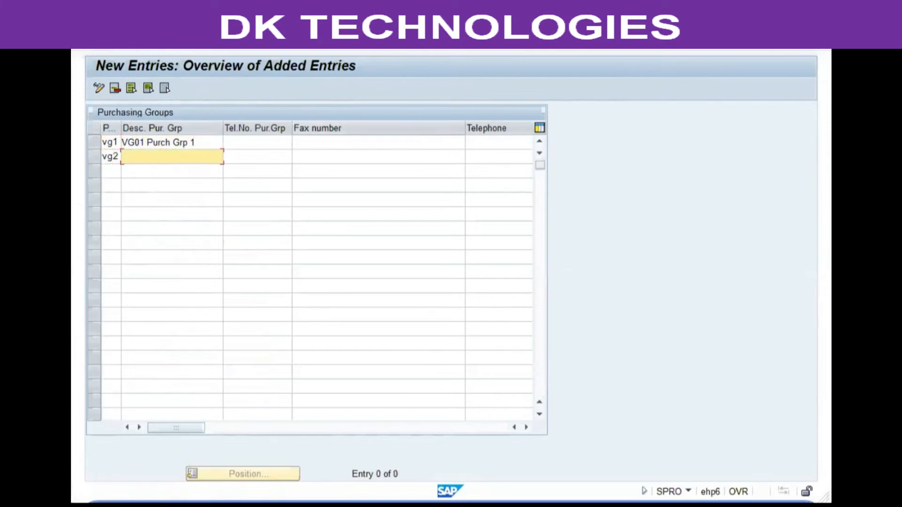
pyautogui.hotkey('alt', 'Tab')
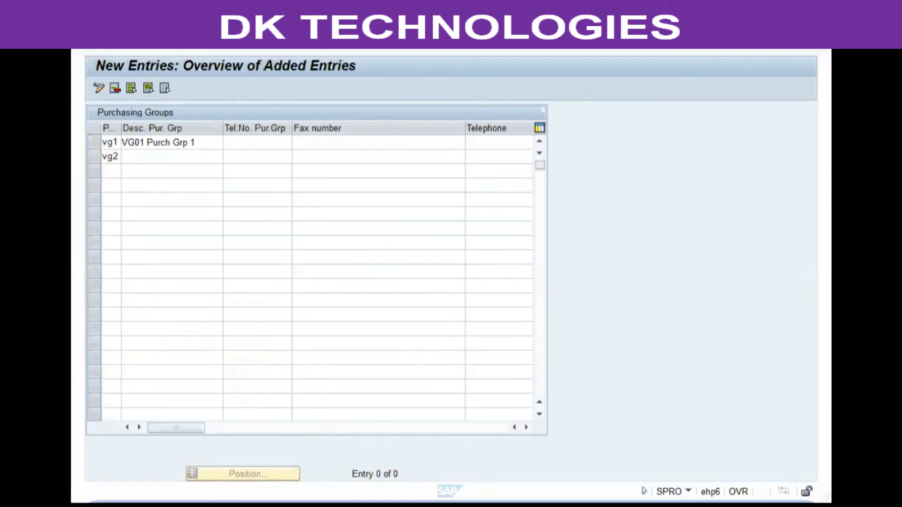
pyautogui.click(152, 159)
pyautogui.write('vg')
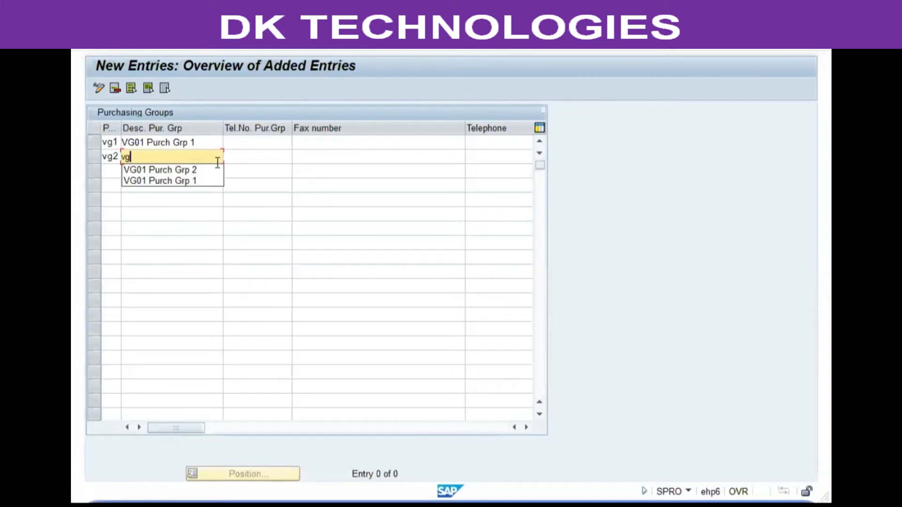
pyautogui.press('Return')
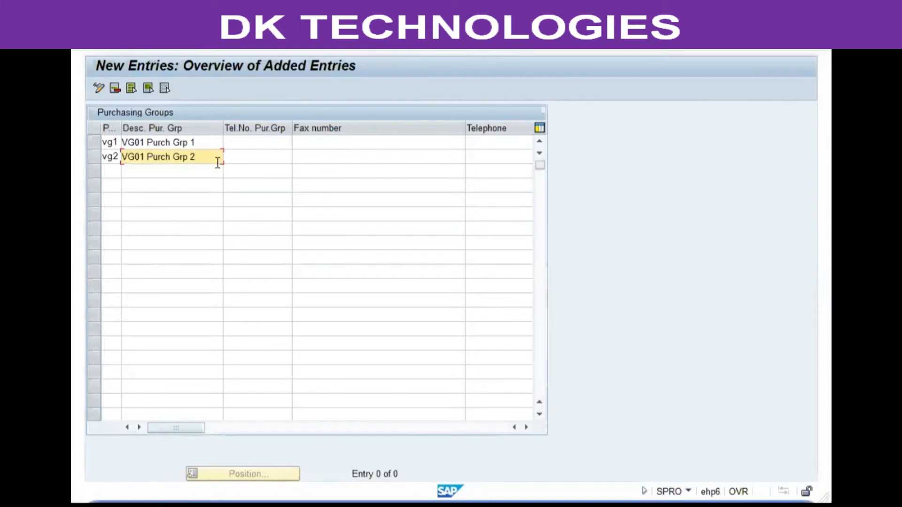
# Add purchasing group vg3 in the third row with the buyer's first name as its description.
pyautogui.press('Return')
pyautogui.write('vg3')
pyautogui.press('Tab')
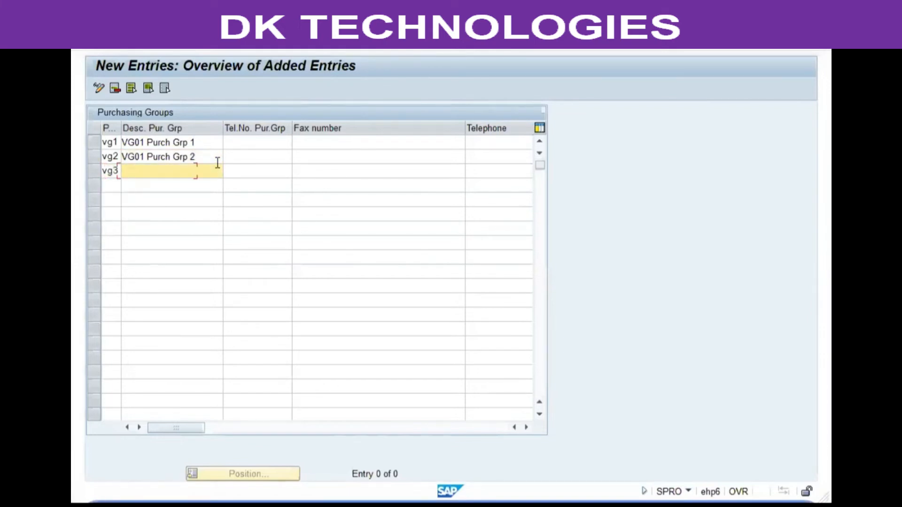
pyautogui.write('Ad')
pyautogui.press('Down')
pyautogui.press('Return')
pyautogui.press('Return')
# Add purchasing group vg4 in the fourth row with another buyer's first name as its description.
pyautogui.write('vg4')
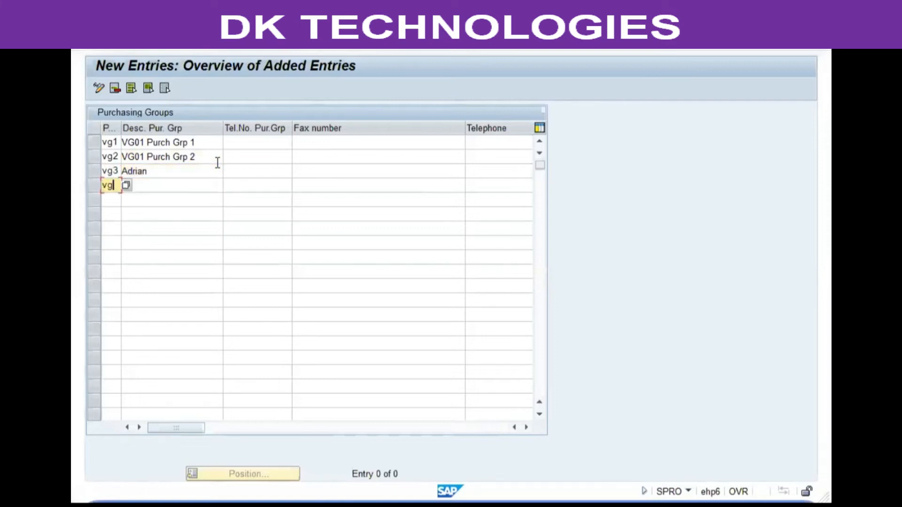
pyautogui.press('Tab')
pyautogui.write('Mat')
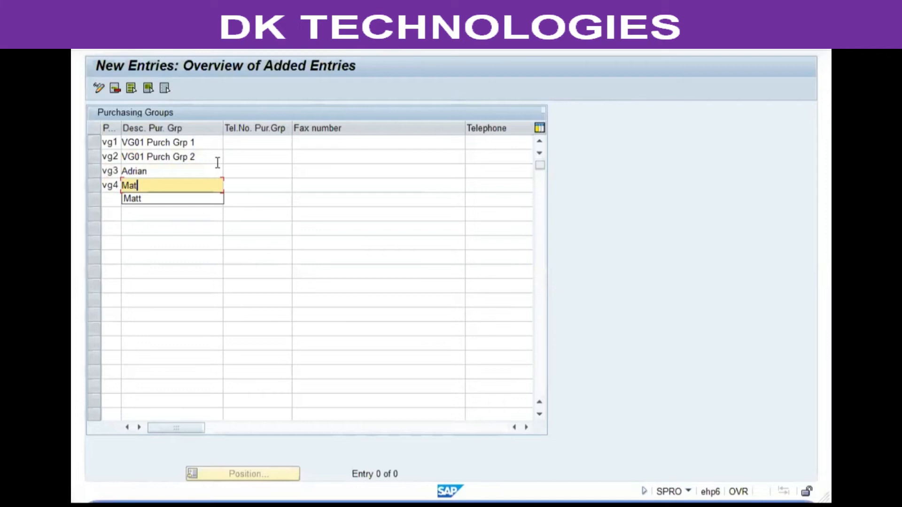
pyautogui.press('Down')
pyautogui.press('Return')
pyautogui.press('Return')
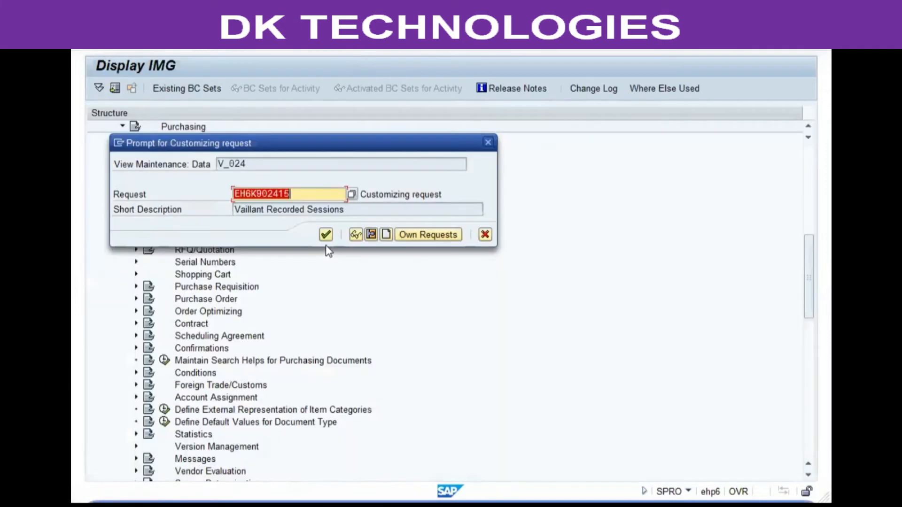
# Save the new purchasing groups and return to the IMG structure.
pyautogui.click(326, 235)
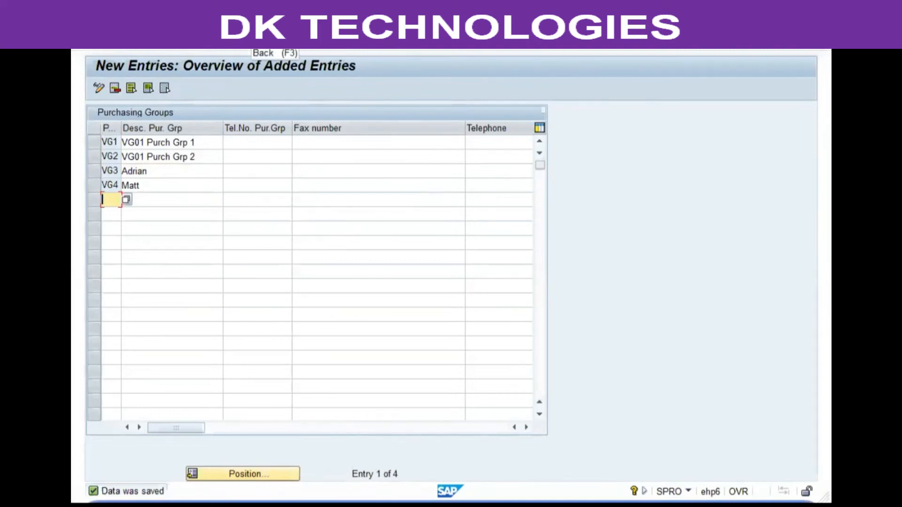
pyautogui.press('F3')
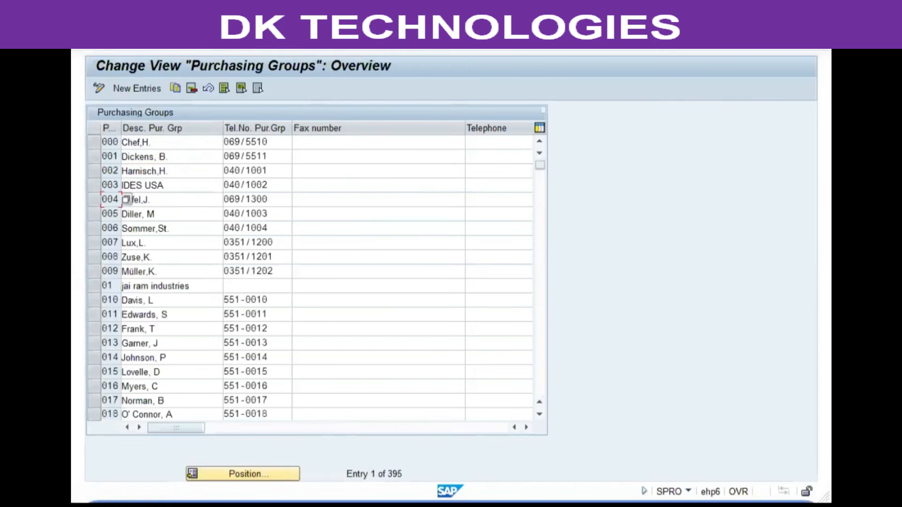
pyautogui.press('F3')
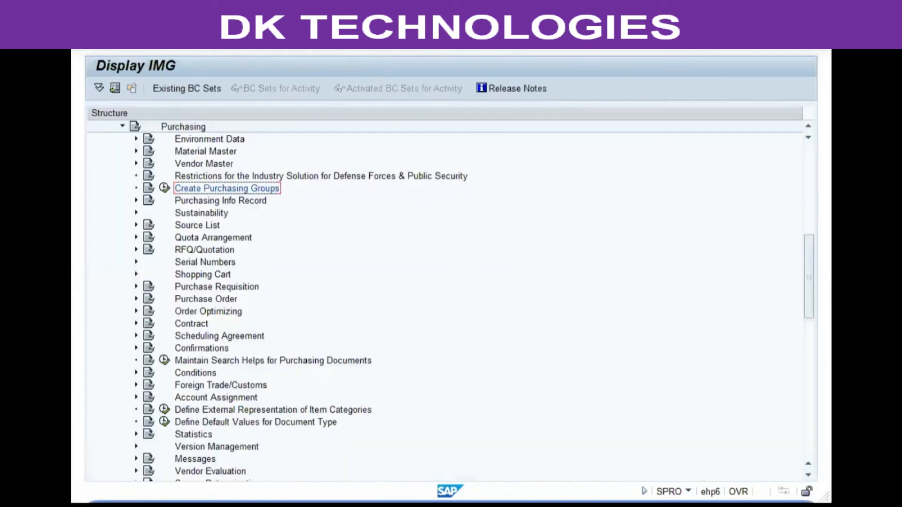
# Open the Define Shipping Instructions activity in the Material Master node under Purchasing.
pyautogui.click(136, 151)
pyautogui.click(276, 165)
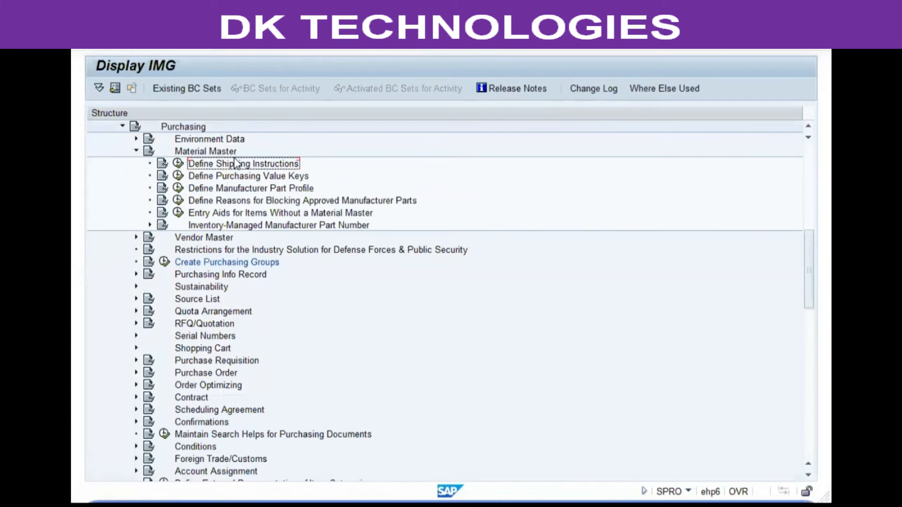
pyautogui.click(178, 163)
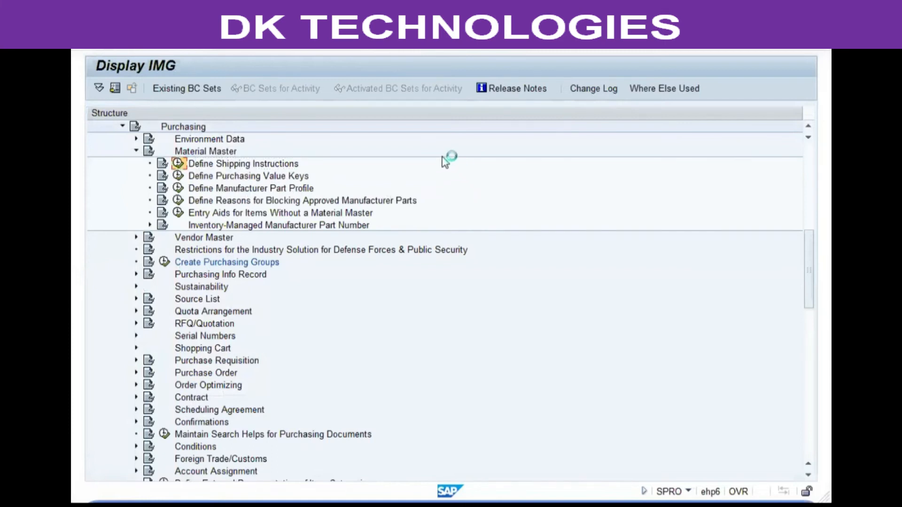
# Examine the descriptions of shipping instructions 01 to 04.
pyautogui.click(445, 129)
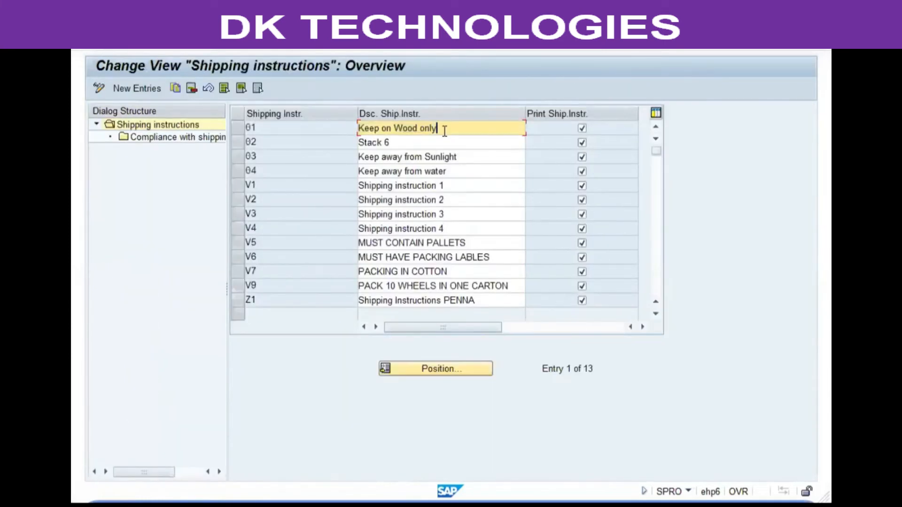
pyautogui.moveTo(446, 130); pyautogui.dragTo(322, 132)
pyautogui.moveTo(424, 144); pyautogui.dragTo(339, 145)
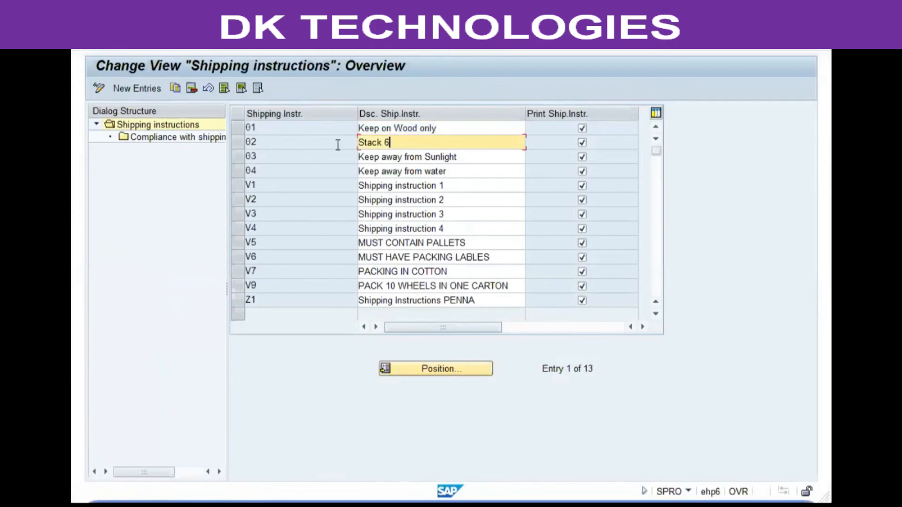
pyautogui.moveTo(474, 159); pyautogui.dragTo(335, 148)
pyautogui.moveTo(453, 172); pyautogui.dragTo(286, 166)
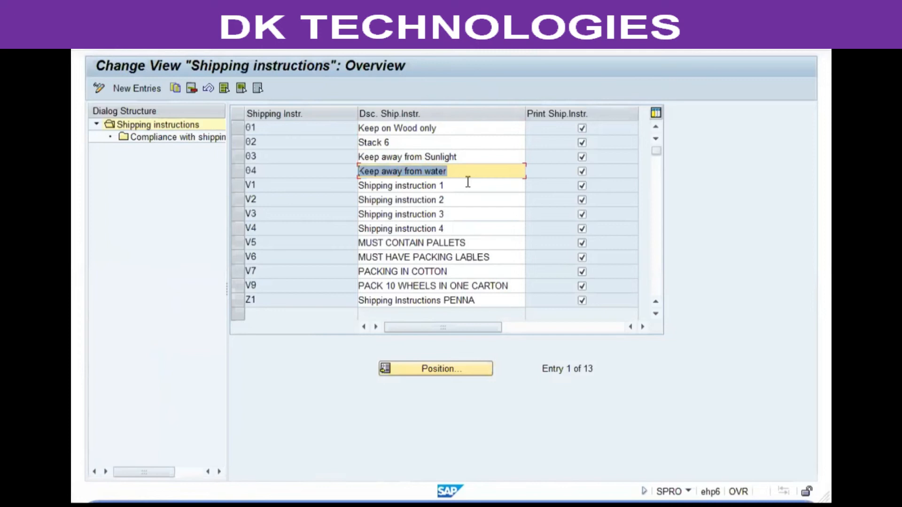
# Narrow the Shipping Instr. column in the shipping instructions table.
pyautogui.click(449, 128)
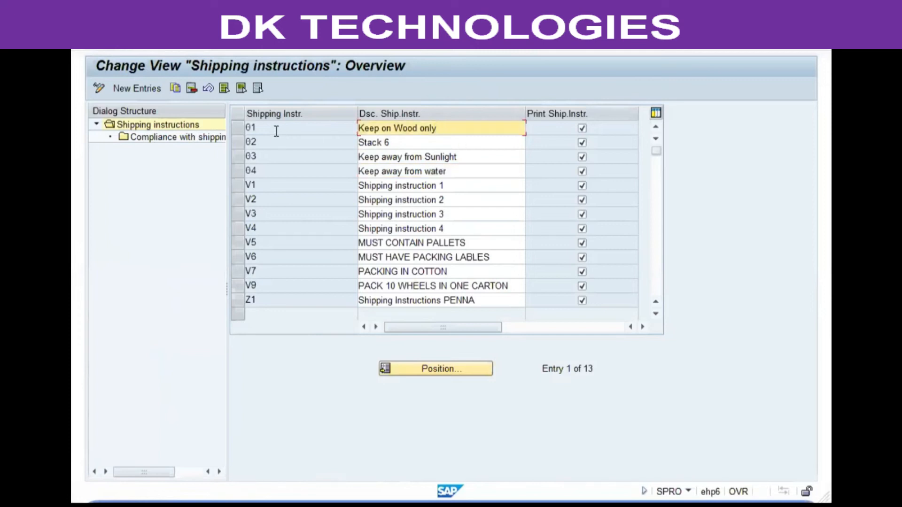
pyautogui.moveTo(357, 112); pyautogui.dragTo(330, 113)
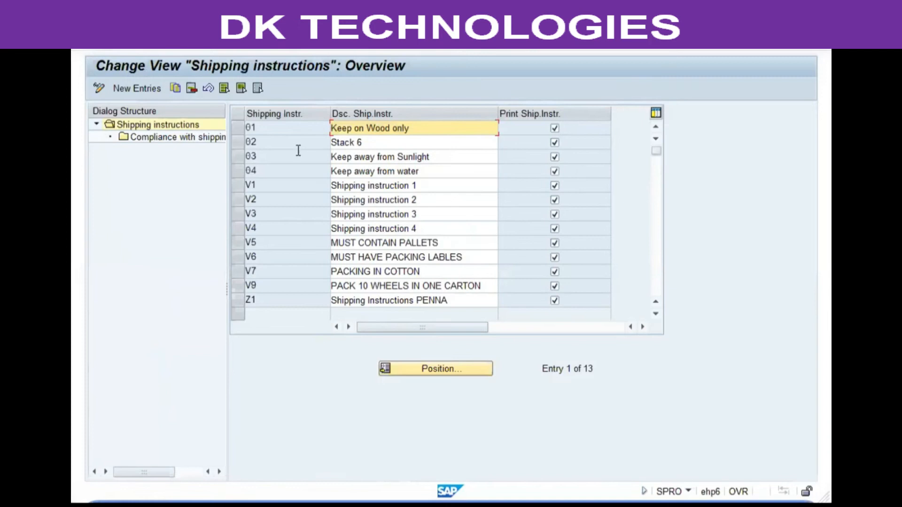
pyautogui.click(136, 89)
pyautogui.write('dg')
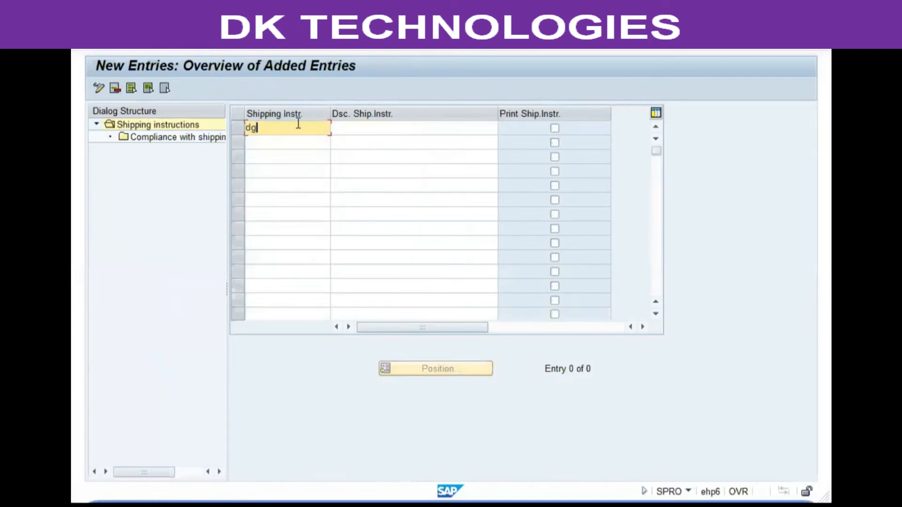
pyautogui.press('BackSpace')
pyautogui.press('BackSpace')
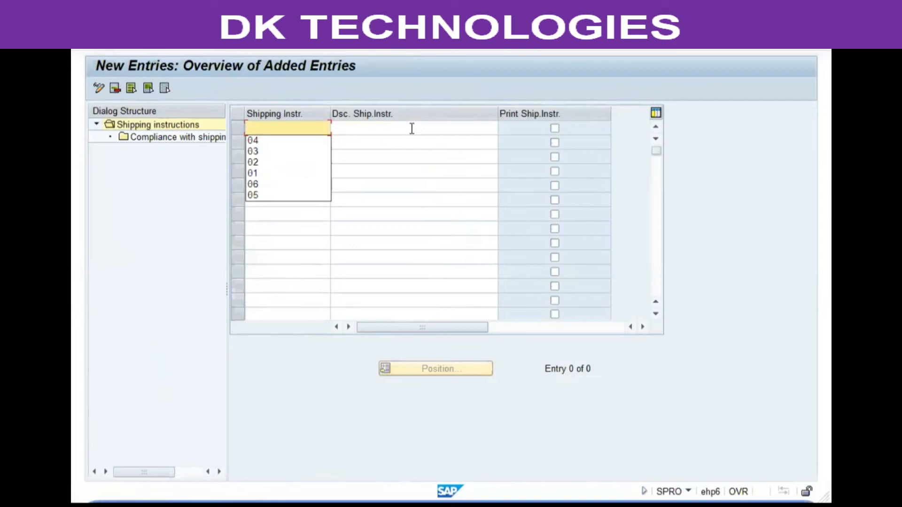
pyautogui.click(413, 129)
pyautogui.click(554, 129)
pyautogui.click(550, 130)
pyautogui.click(319, 60)
pyautogui.click(288, 248)
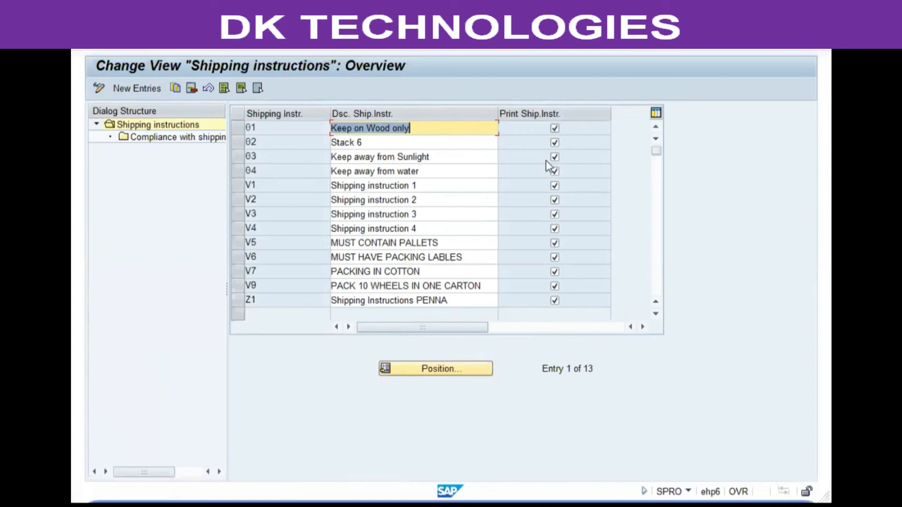
# Examine the descriptions of the shipping instructions from 03 down to V7.
pyautogui.click(427, 153)
pyautogui.click(448, 168)
pyautogui.click(446, 216)
pyautogui.click(461, 242)
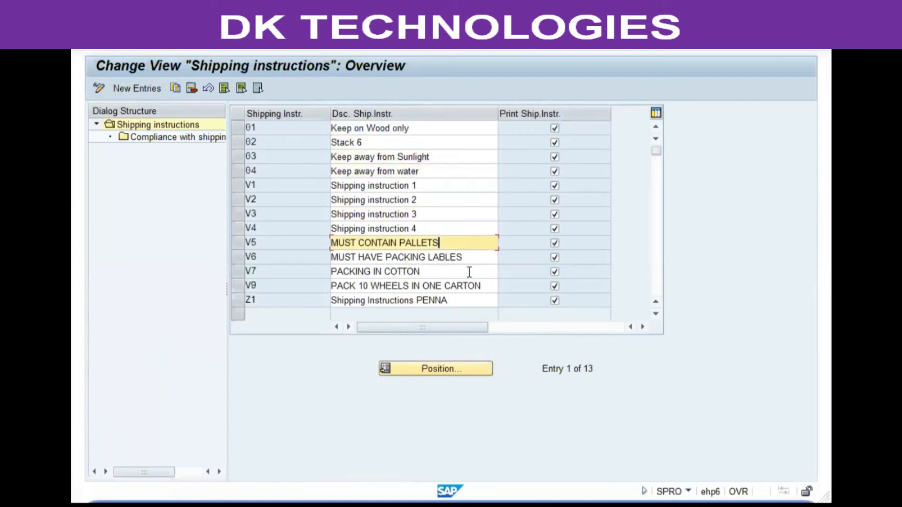
pyautogui.click(467, 271)
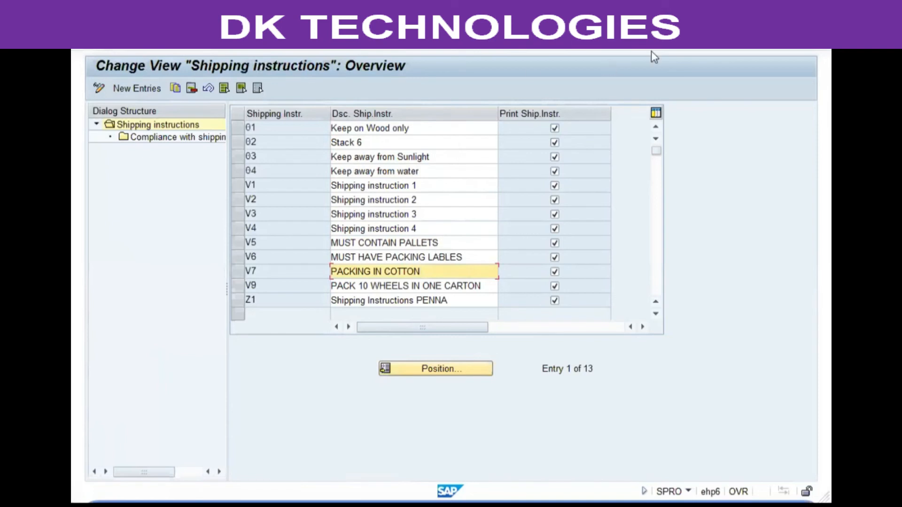
# Switch to the Word notes and read how shipping instructions are assigned to a material, then the Purchasing Value Key section.
pyautogui.hotkey('alt', 'Tab')
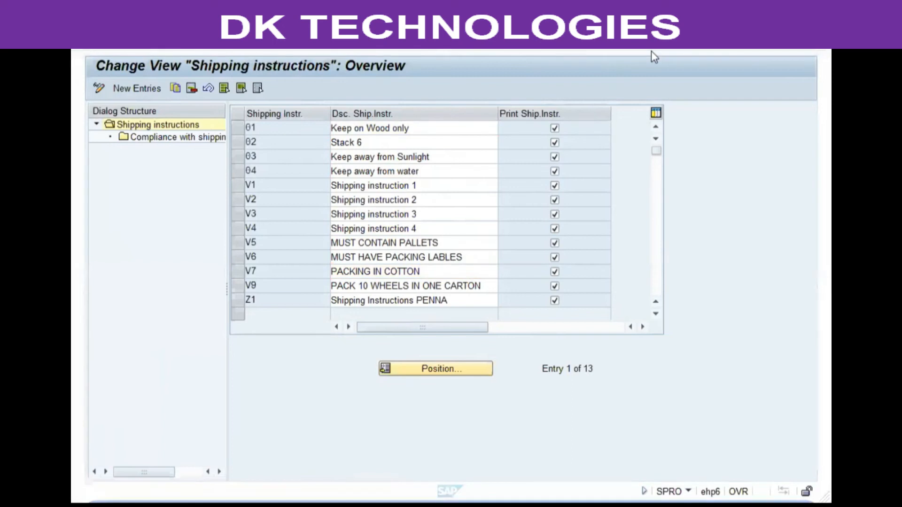
pyautogui.scroll(-10, 374, 272)
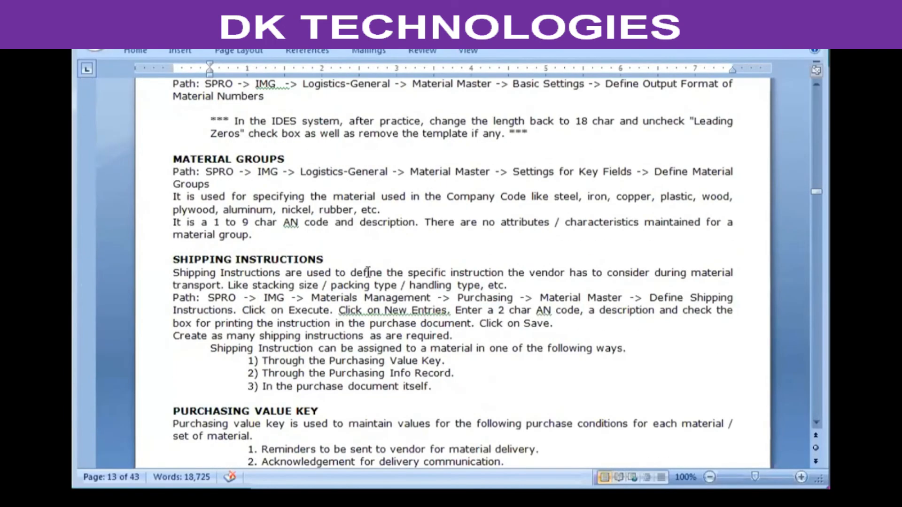
pyautogui.scroll(-2, 368, 272)
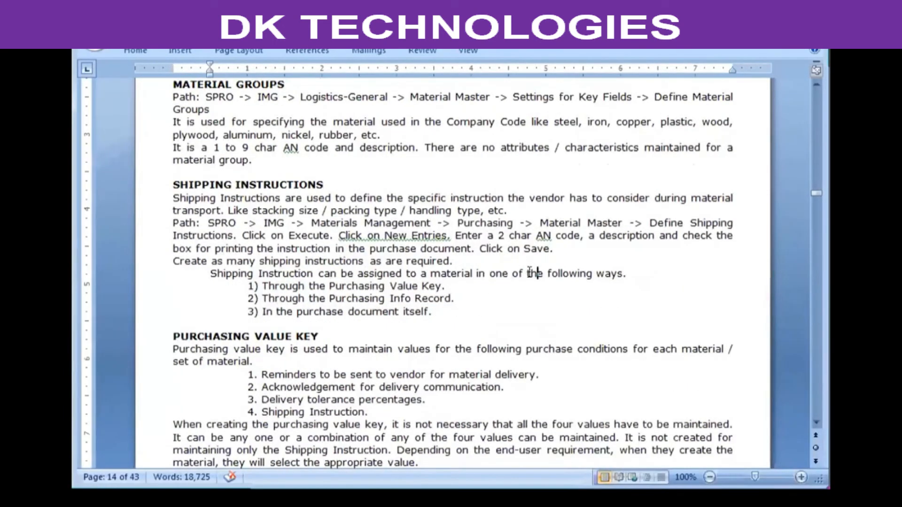
pyautogui.moveTo(246, 286); pyautogui.dragTo(435, 276)
pyautogui.moveTo(308, 299); pyautogui.dragTo(481, 300)
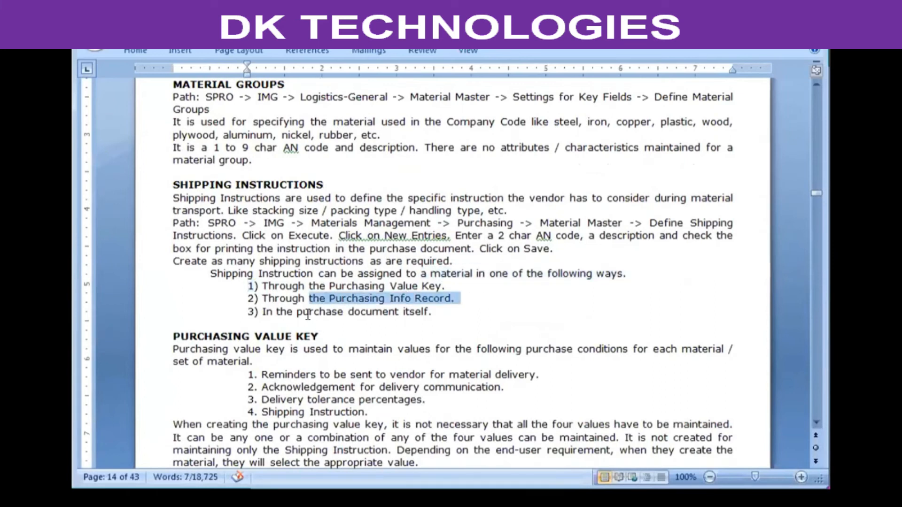
pyautogui.moveTo(297, 312); pyautogui.dragTo(483, 305)
pyautogui.click(483, 305)
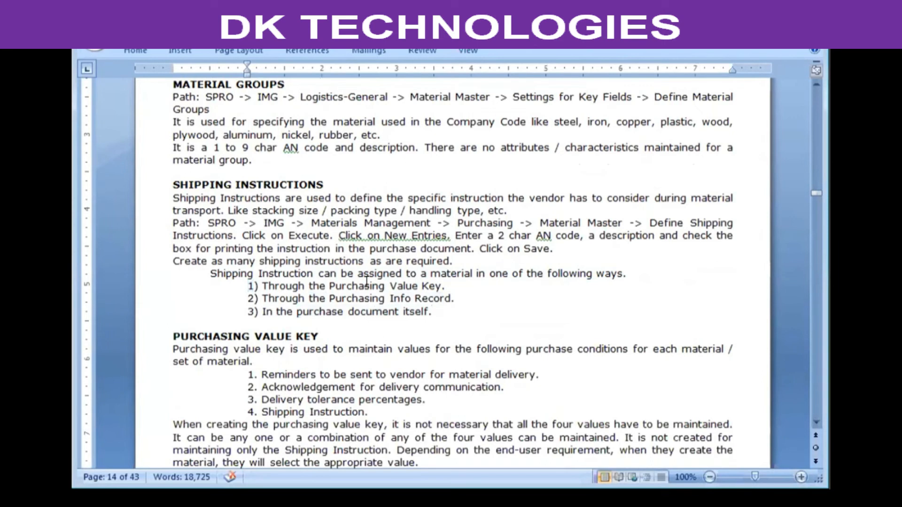
pyautogui.scroll(-2, 367, 281)
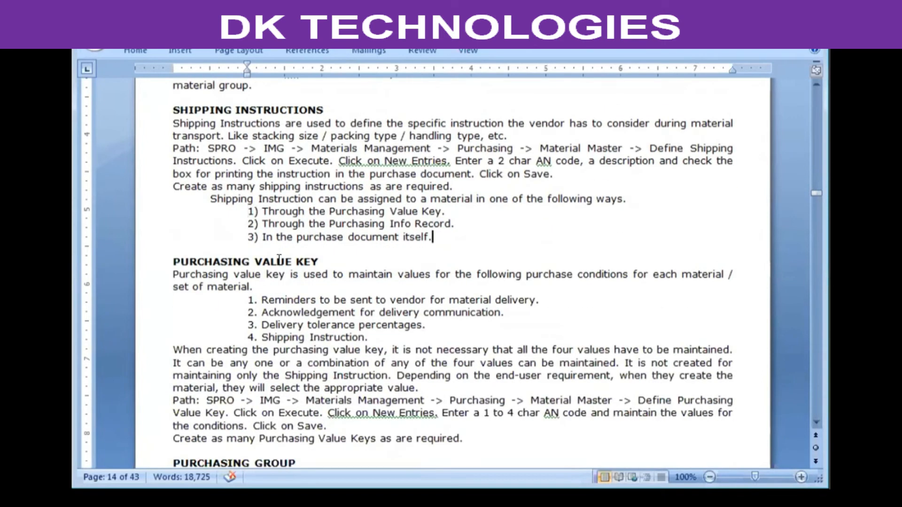
pyautogui.moveTo(182, 259); pyautogui.dragTo(334, 252)
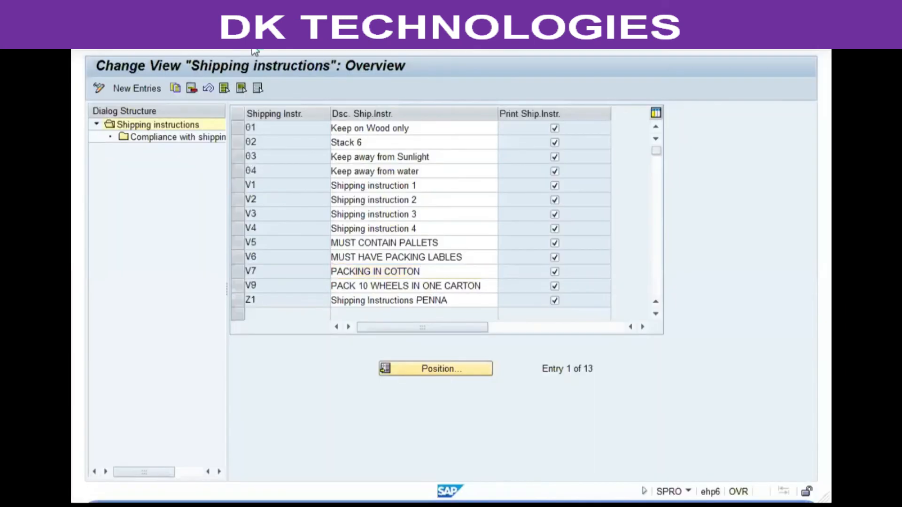
# Switch back to SAP, leave the shipping instructions and open the Define Purchasing Value Keys activity under Material Master.
pyautogui.click(253, 48)
pyautogui.click(208, 177)
pyautogui.click(178, 176)
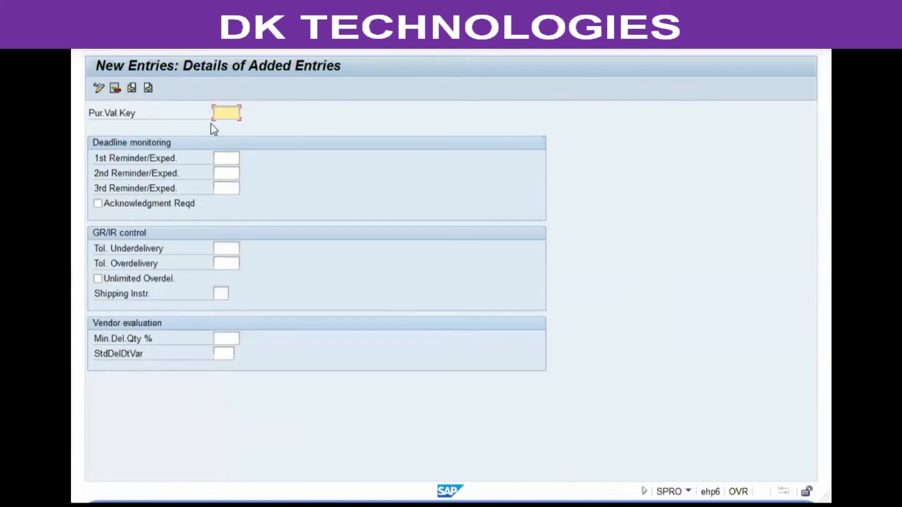
# Start a new purchasing value key entry with the key vp1.
pyautogui.write('vp1')
# Examine the reminder, under- and overdelivery tolerance and shipping instruction fields of the new purchasing value key.
pyautogui.click(227, 155)
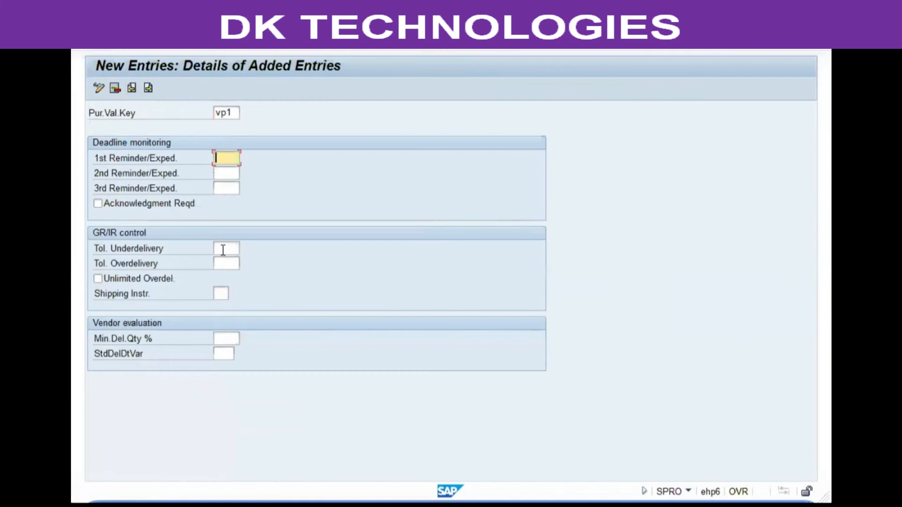
pyautogui.click(152, 158)
pyautogui.click(216, 157)
pyautogui.click(230, 246)
pyautogui.click(227, 263)
pyautogui.click(225, 249)
pyautogui.click(226, 264)
pyautogui.click(126, 257)
pyautogui.click(221, 293)
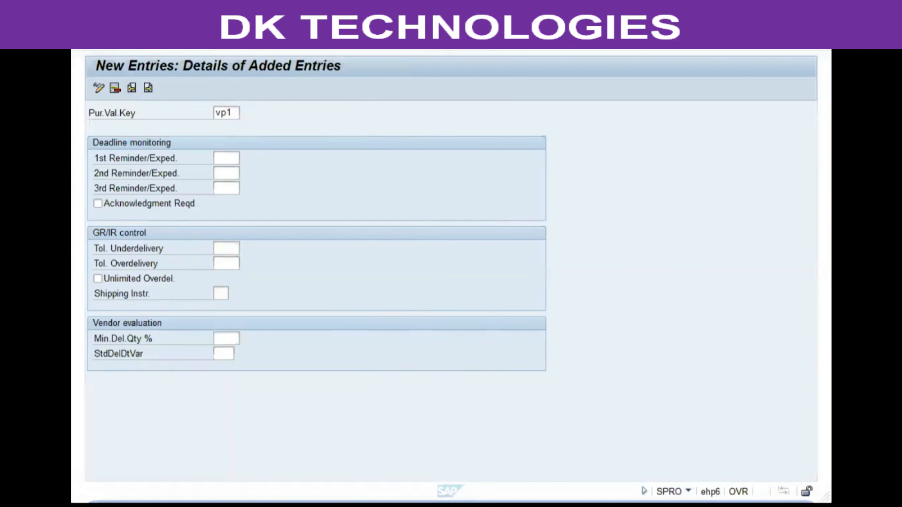
pyautogui.click(381, 174)
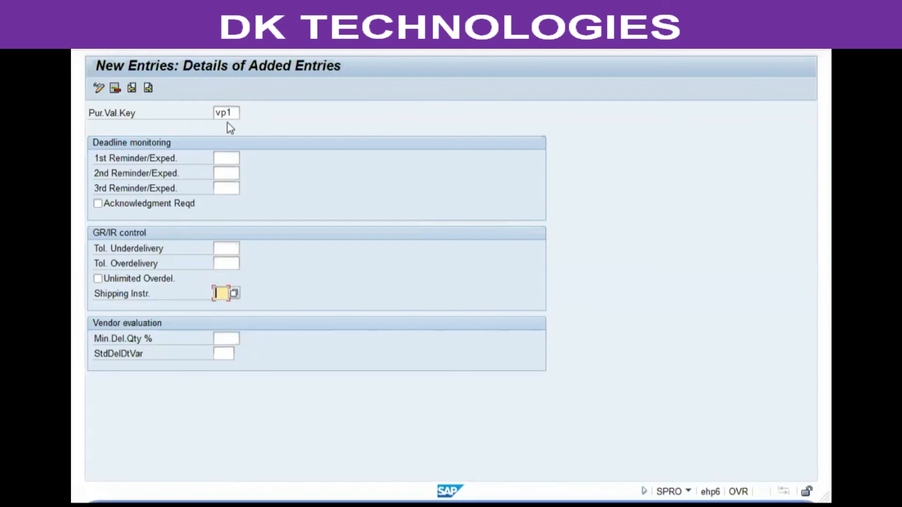
pyautogui.click(165, 176)
pyautogui.click(159, 250)
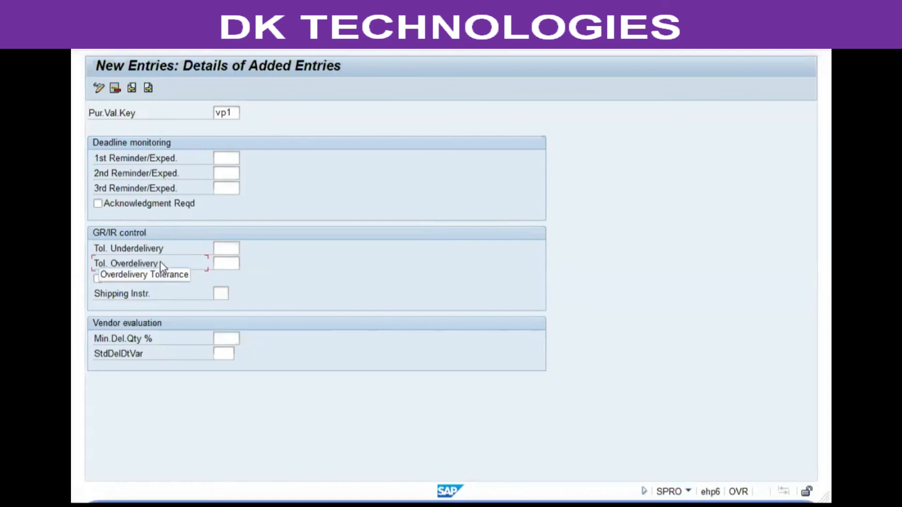
pyautogui.click(219, 292)
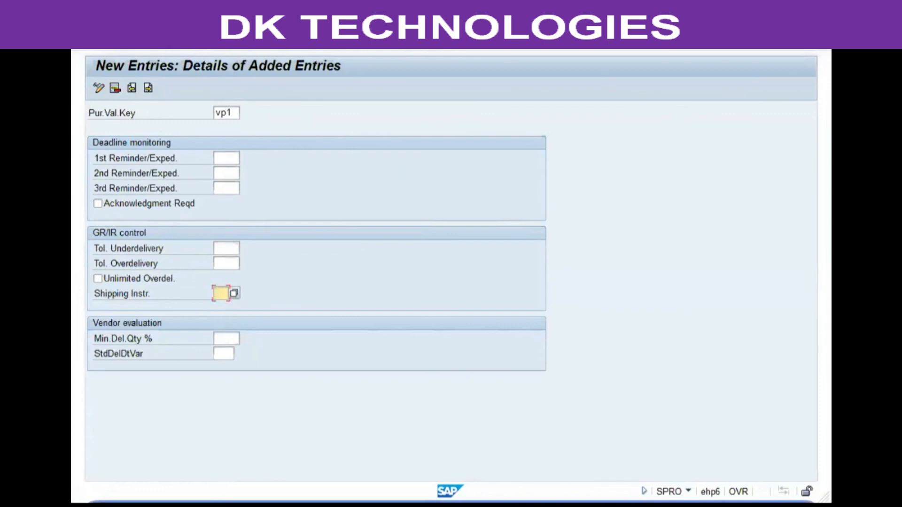
# Discard the unsaved purchasing value key vp1 and return to the overview of keys.
pyautogui.hotkey('alt', 'Tab')
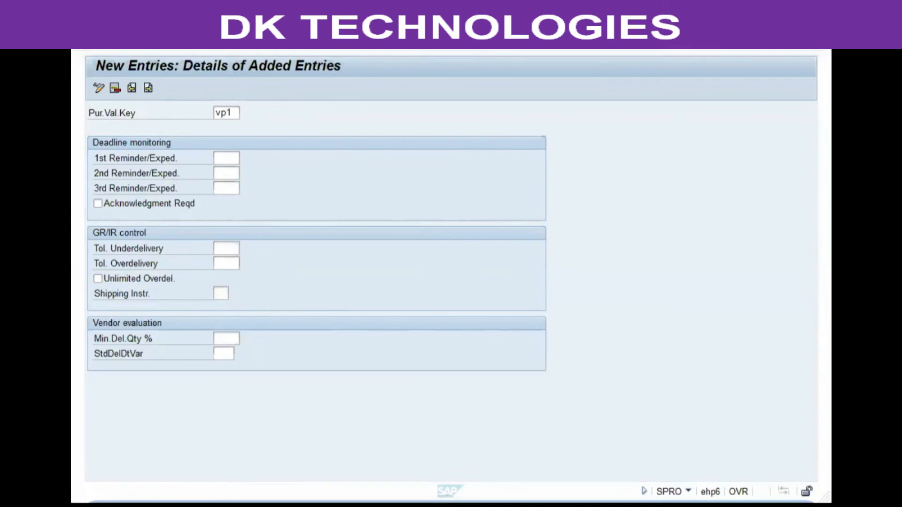
pyautogui.hotkey('alt', 'Tab')
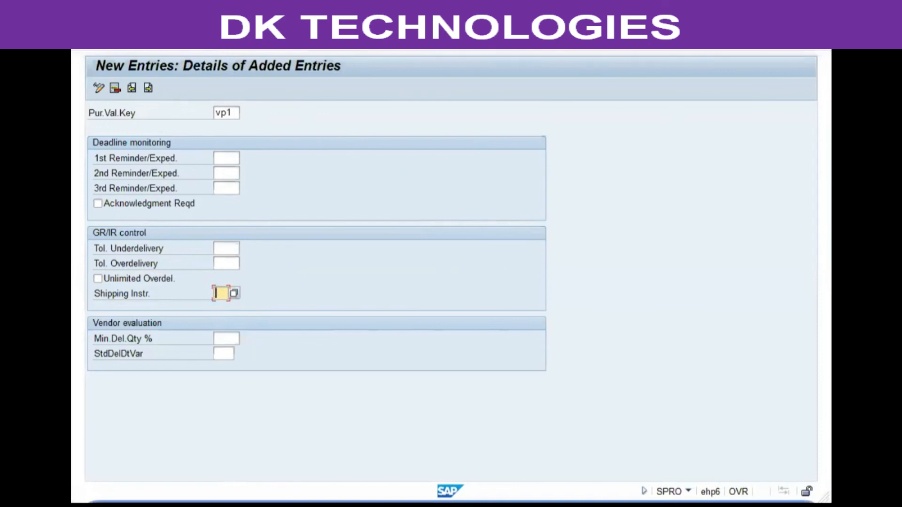
pyautogui.hotkey('alt', 'Tab')
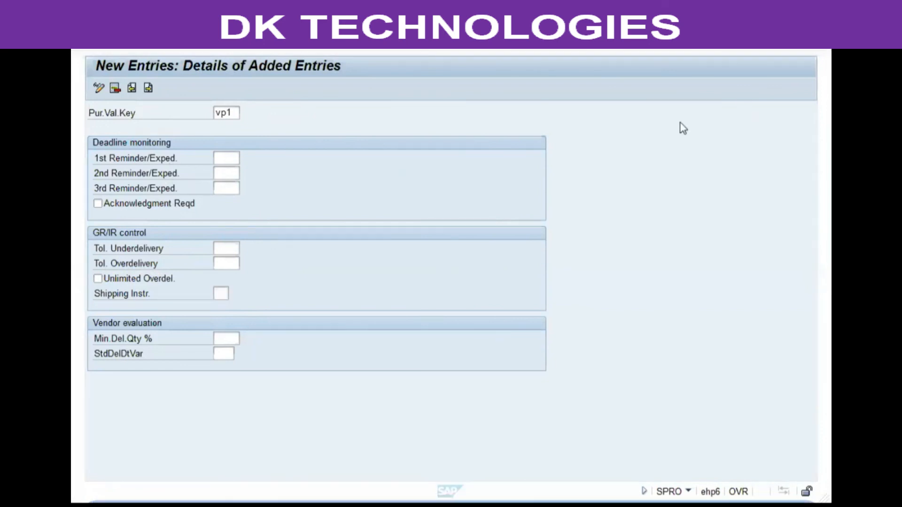
pyautogui.click(296, 48)
pyautogui.press('F12')
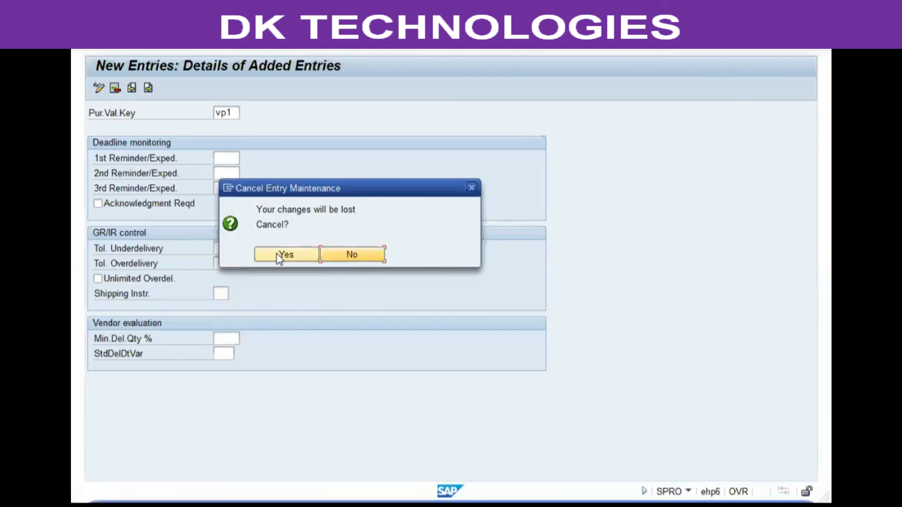
pyautogui.click(274, 252)
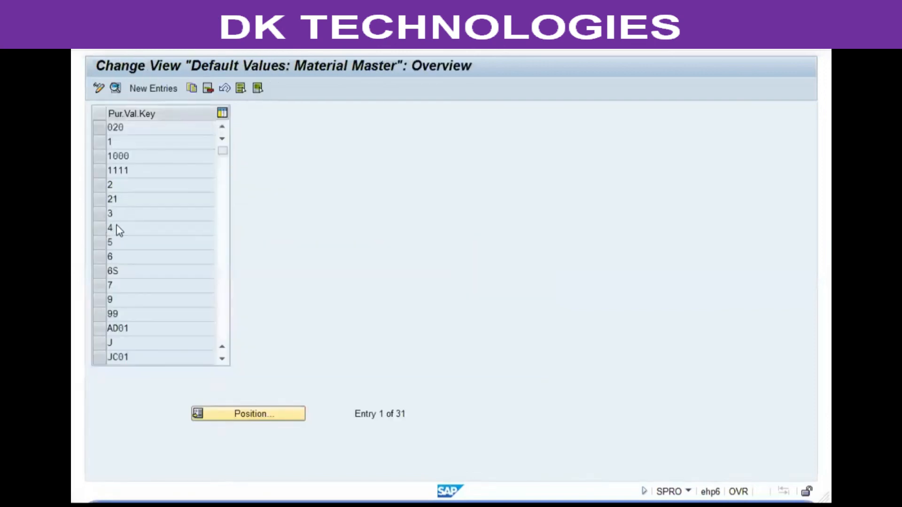
# Examine the reminder, tolerance and shipping instruction settings of the existing purchasing value keys 4, 2 and TS01.
pyautogui.doubleClick(117, 228)
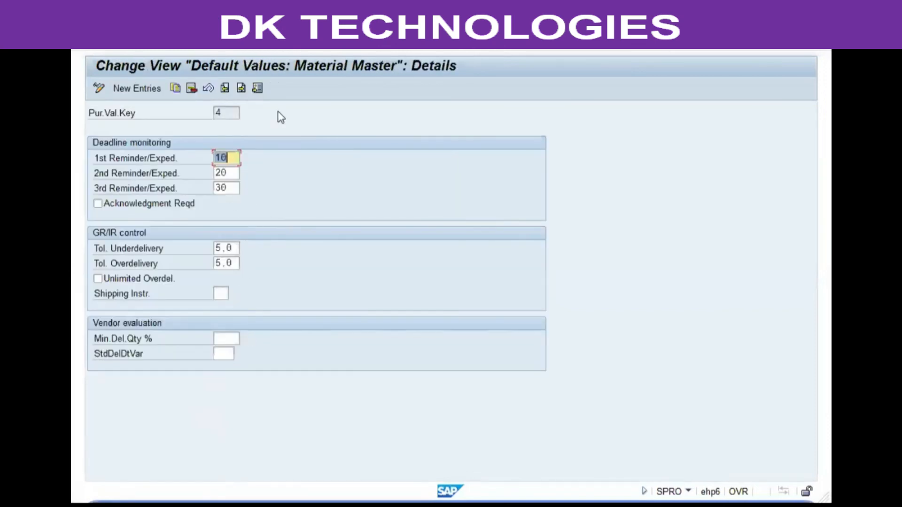
pyautogui.click(300, 46)
pyautogui.click(157, 189)
pyautogui.doubleClick(157, 188)
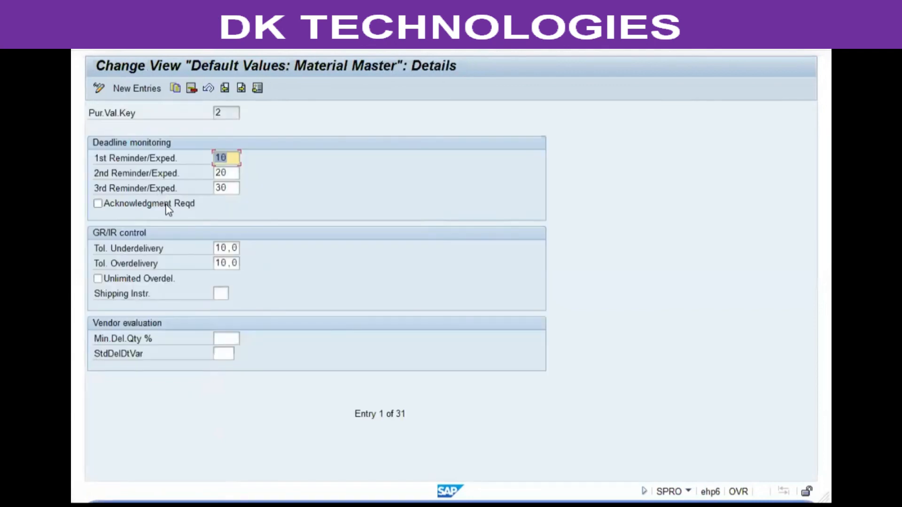
pyautogui.click(296, 47)
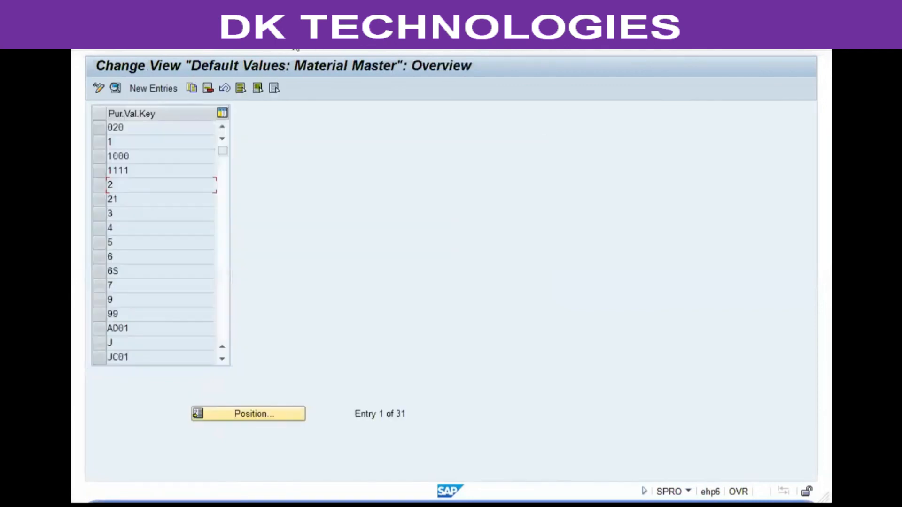
pyautogui.scroll(-4, 201, 225)
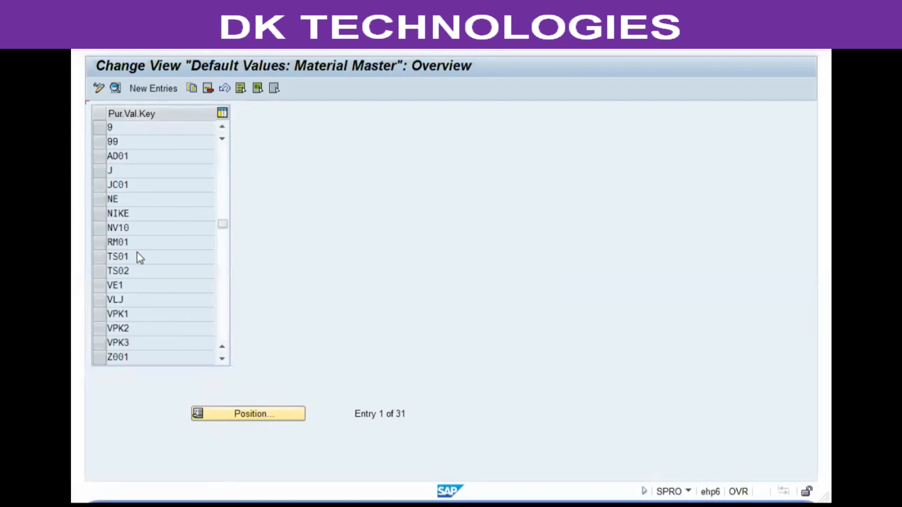
pyautogui.doubleClick(137, 256)
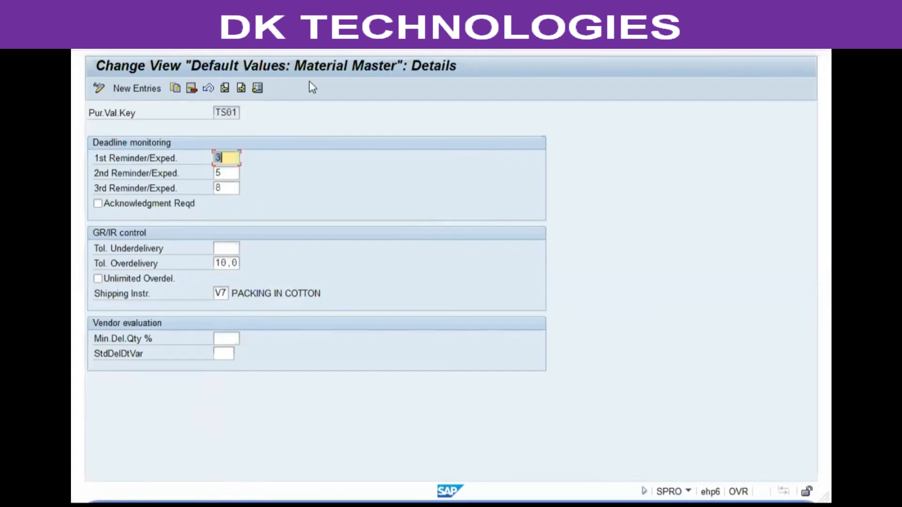
pyautogui.click(285, 46)
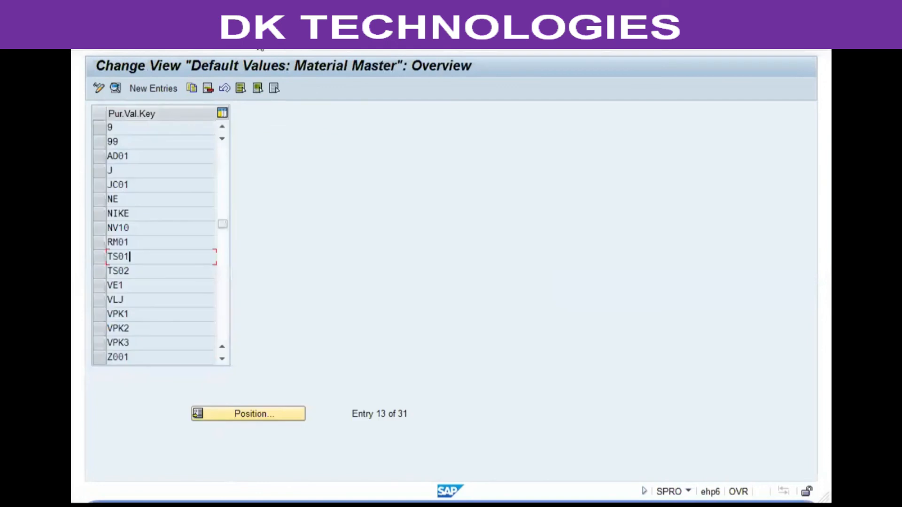
# Return to the IMG structure and collapse the Material Master, Purchasing and Materials Management nodes.
pyautogui.click(262, 46)
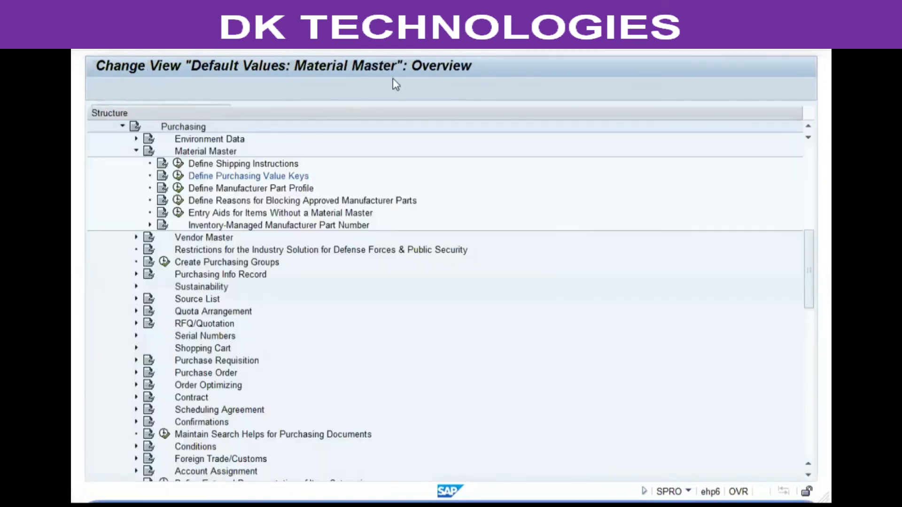
pyautogui.click(137, 150)
pyautogui.click(122, 126)
pyautogui.scroll(2, 122, 170)
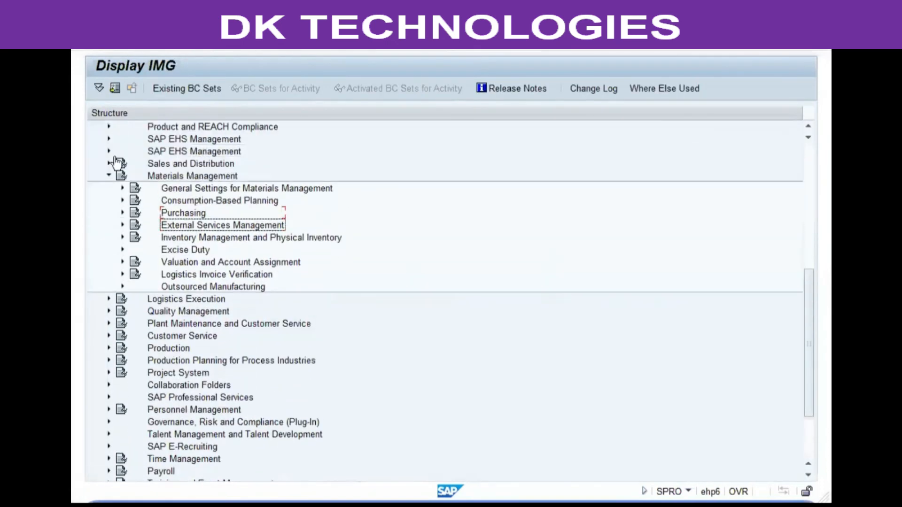
pyautogui.click(109, 175)
pyautogui.scroll(3, 406, 191)
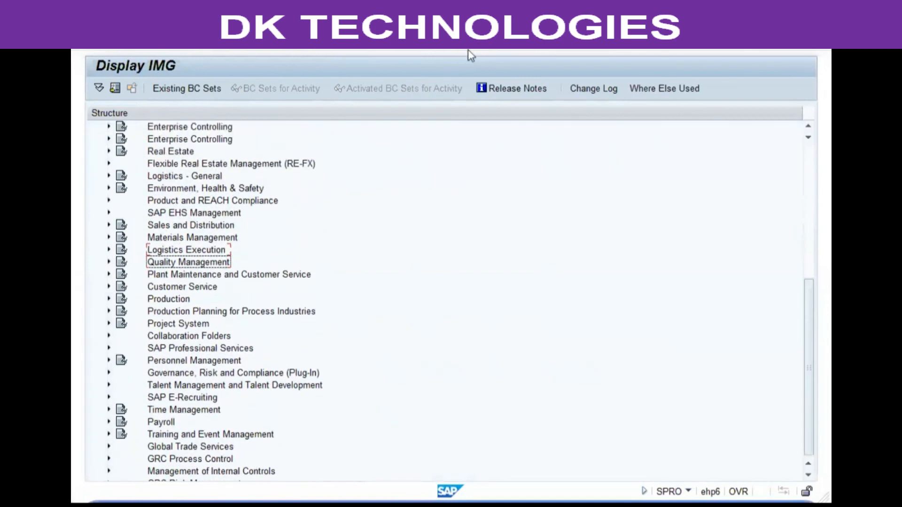